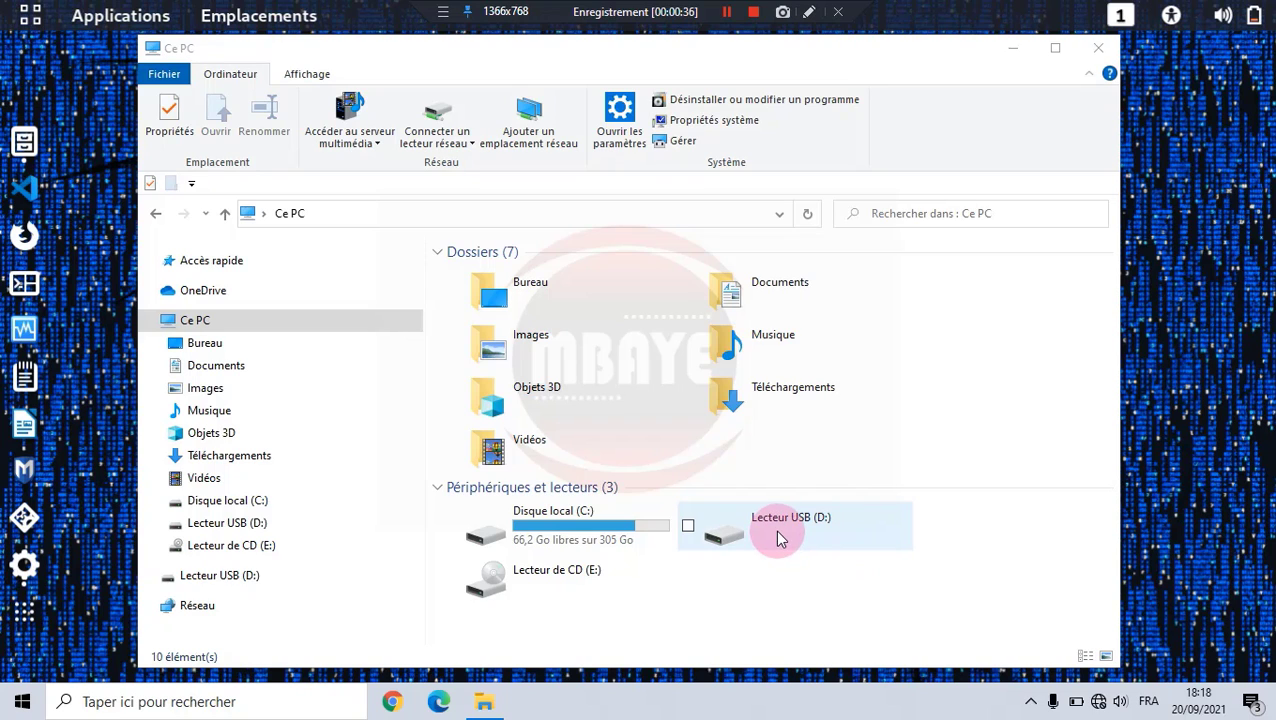
# - Try twice to open the USB drive (D:) to check whether it is accessible, dismissing each message
pyautogui.doubleClick(781, 539)
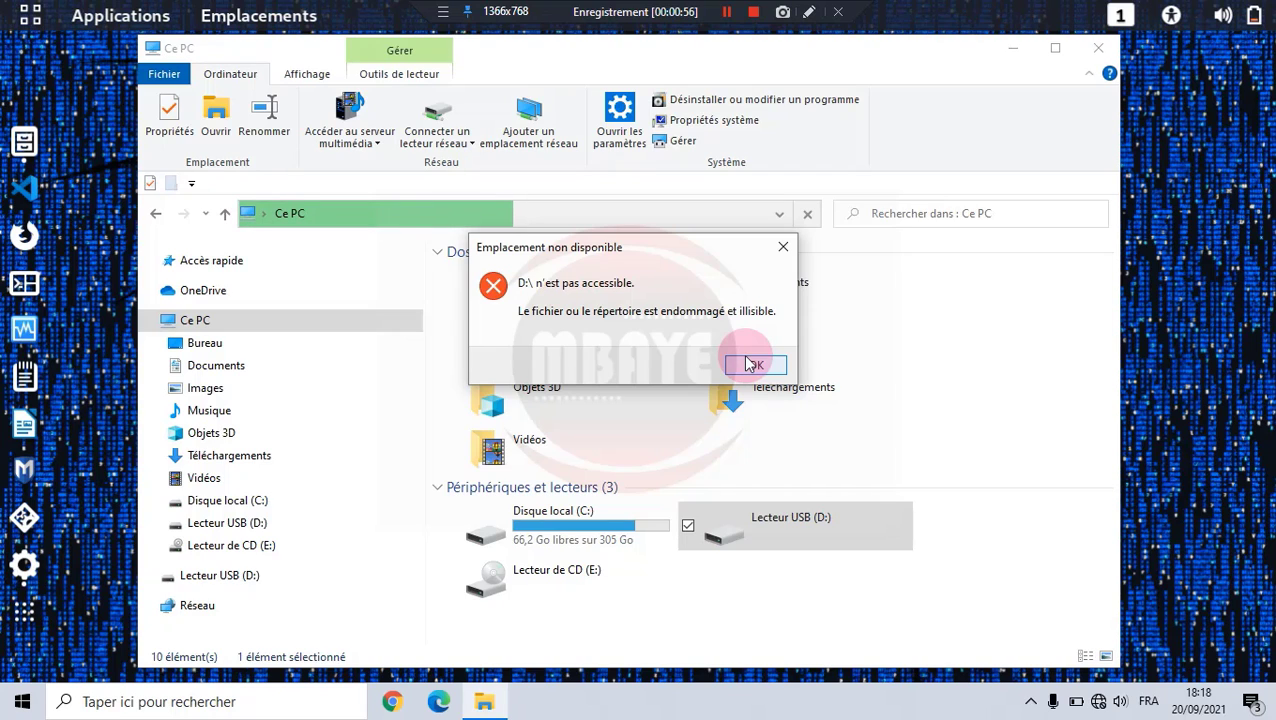
pyautogui.click(752, 365)
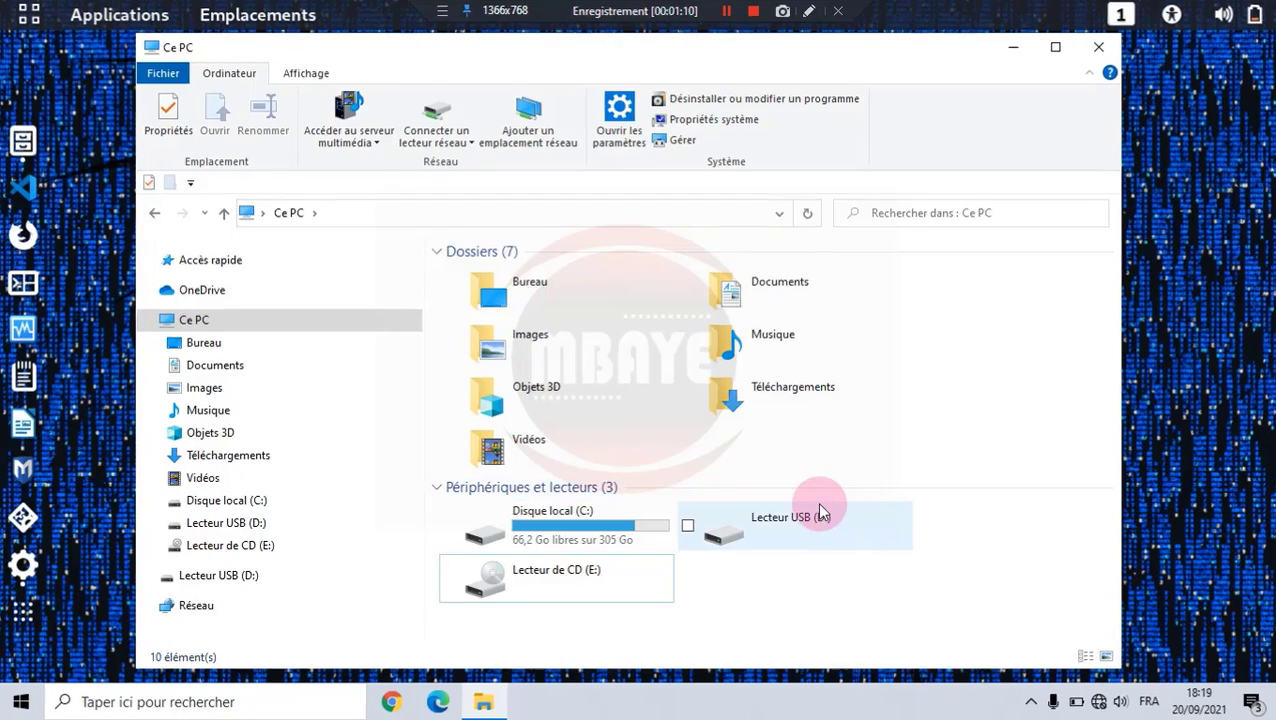
pyautogui.doubleClick(815, 505)
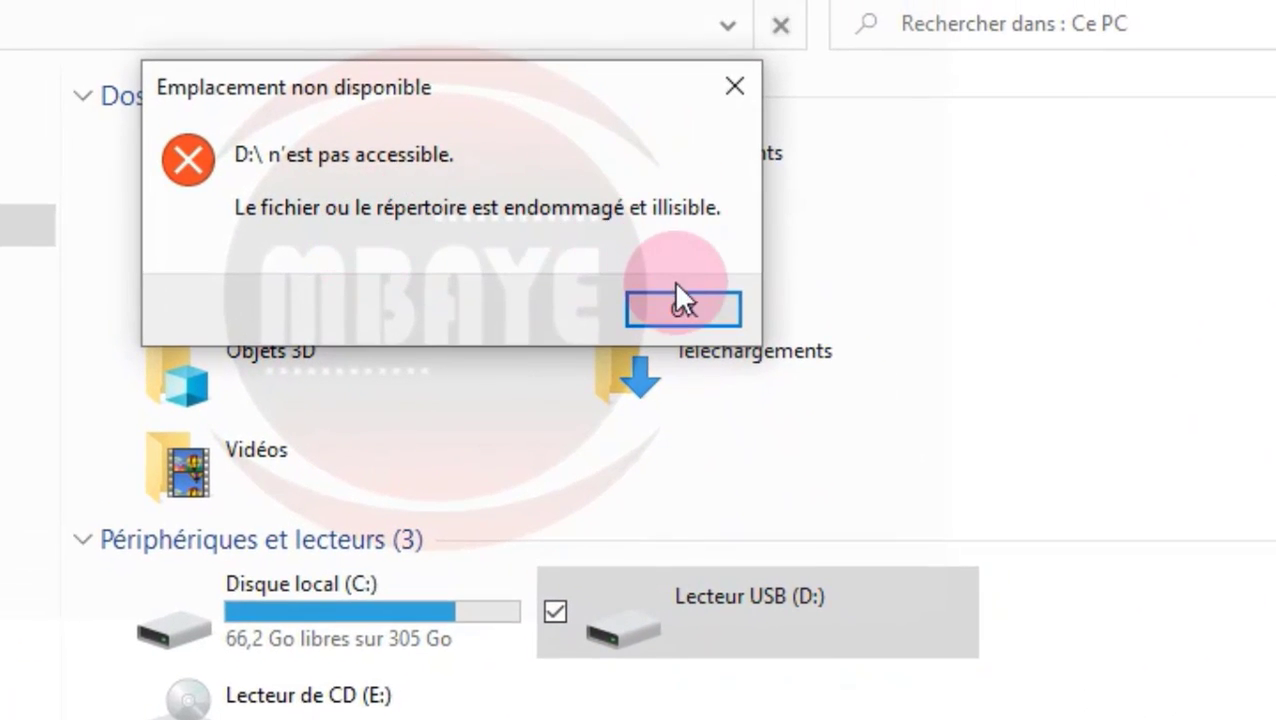
pyautogui.click(673, 300)
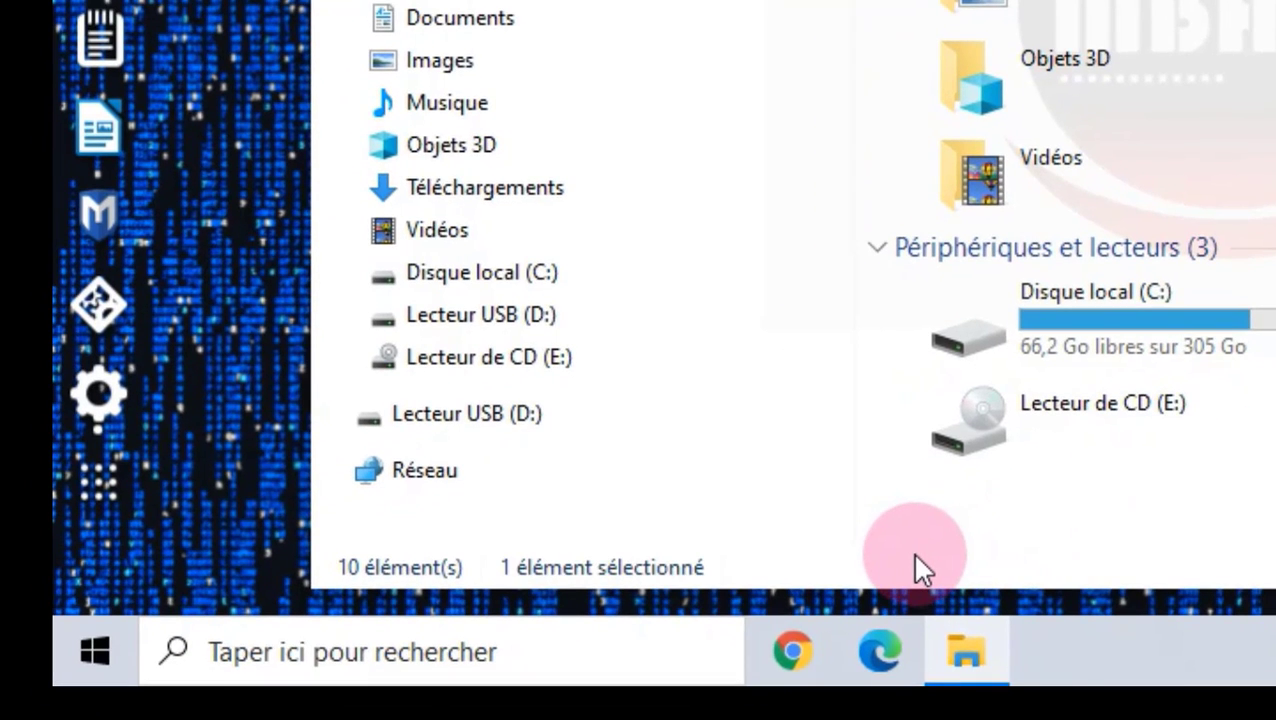
# - Search Windows for cmd and run the Command Prompt (Invite de commandes) as administrator
pyautogui.press('super+r')
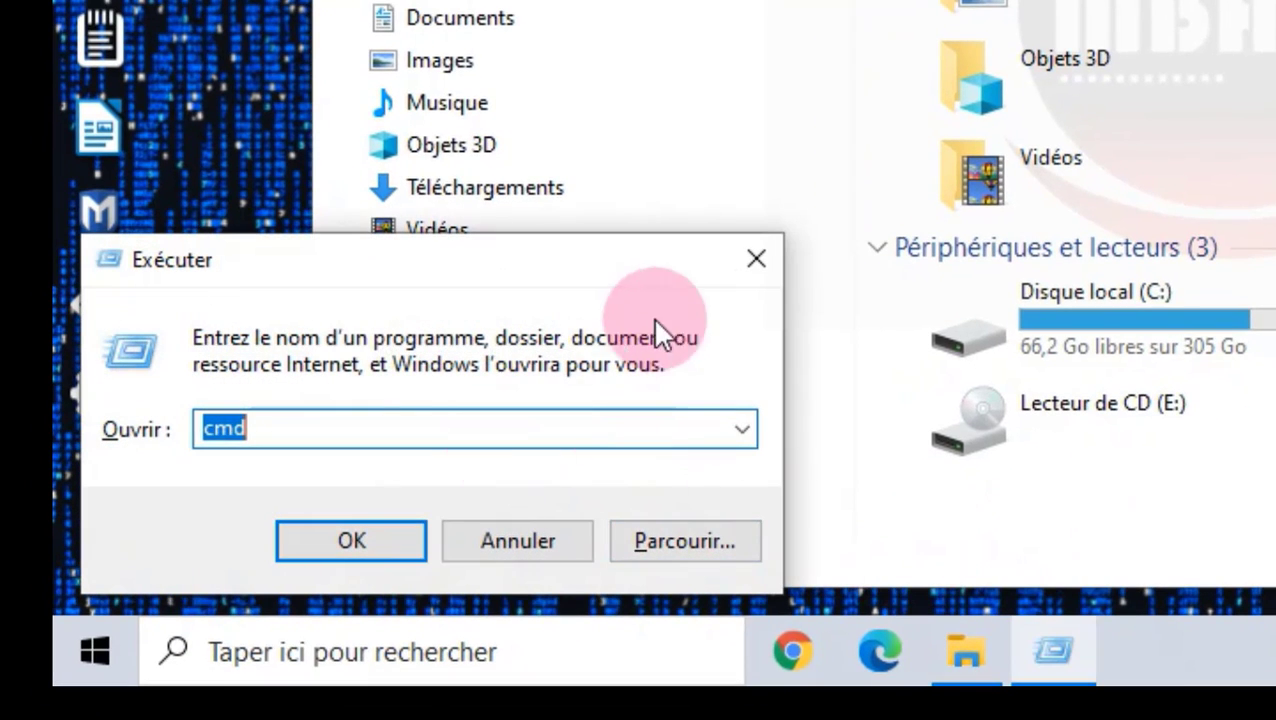
pyautogui.click(779, 260)
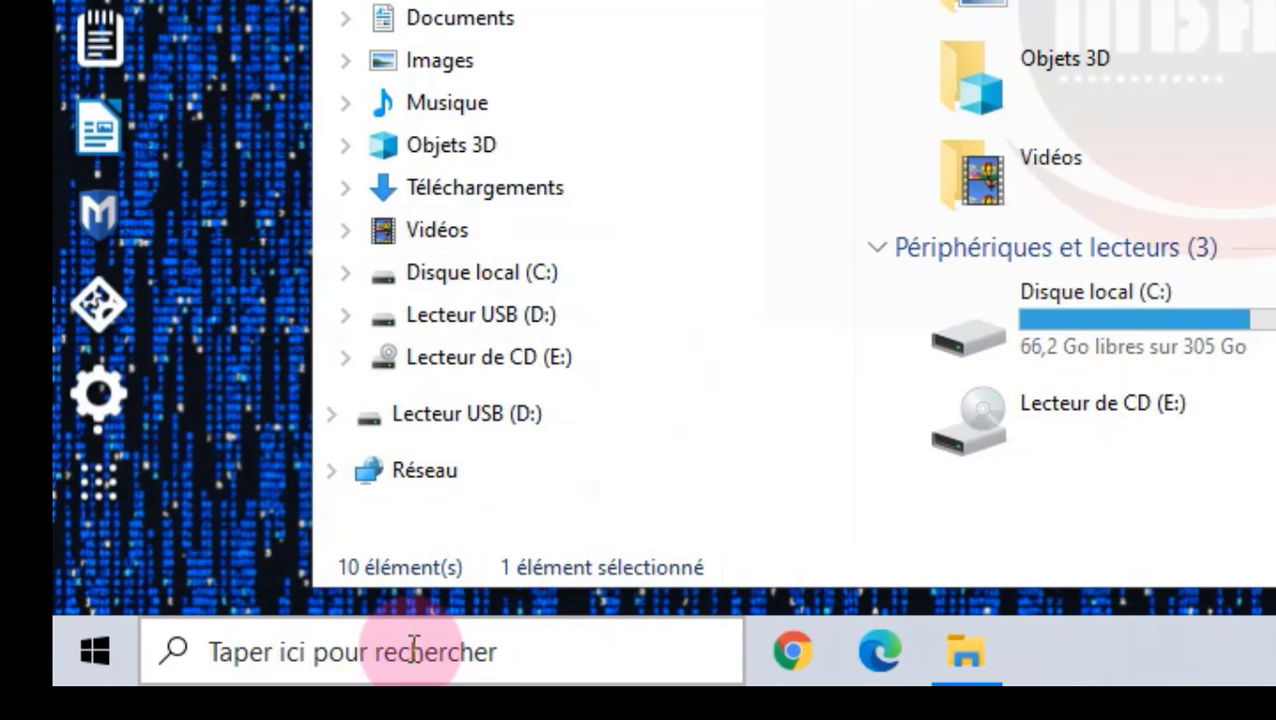
pyautogui.click(407, 652)
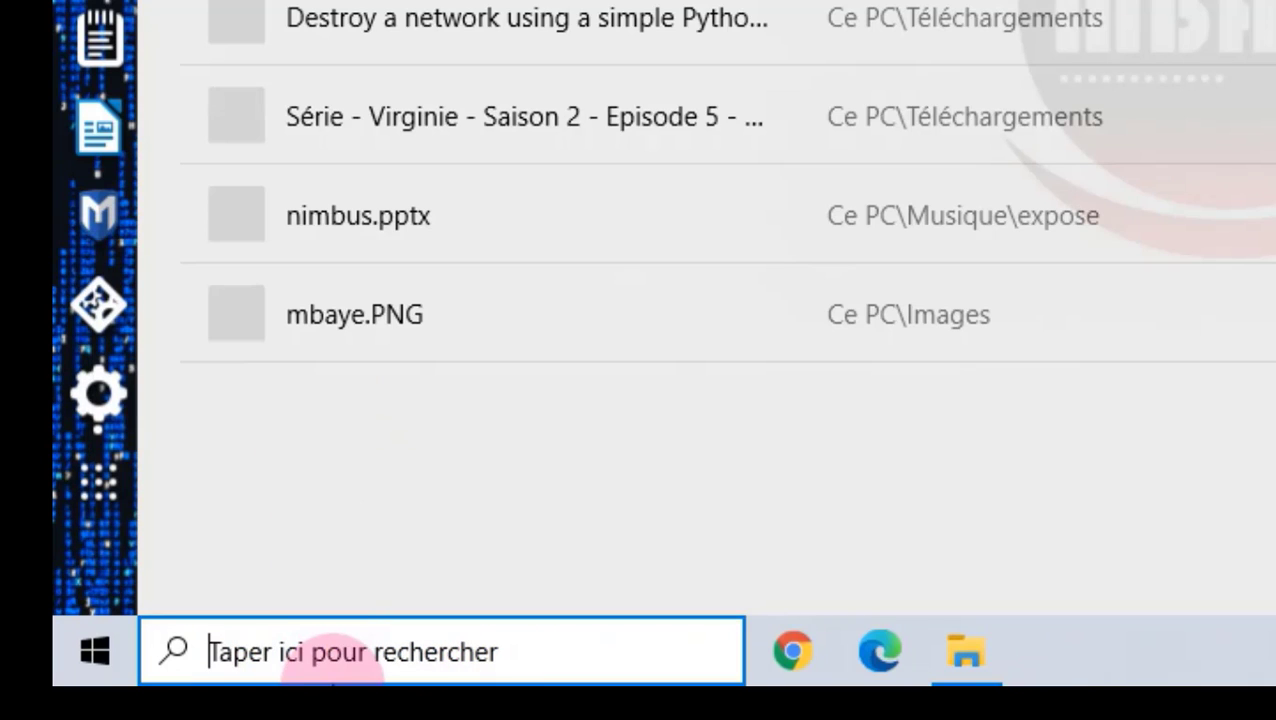
pyautogui.write('cmd')
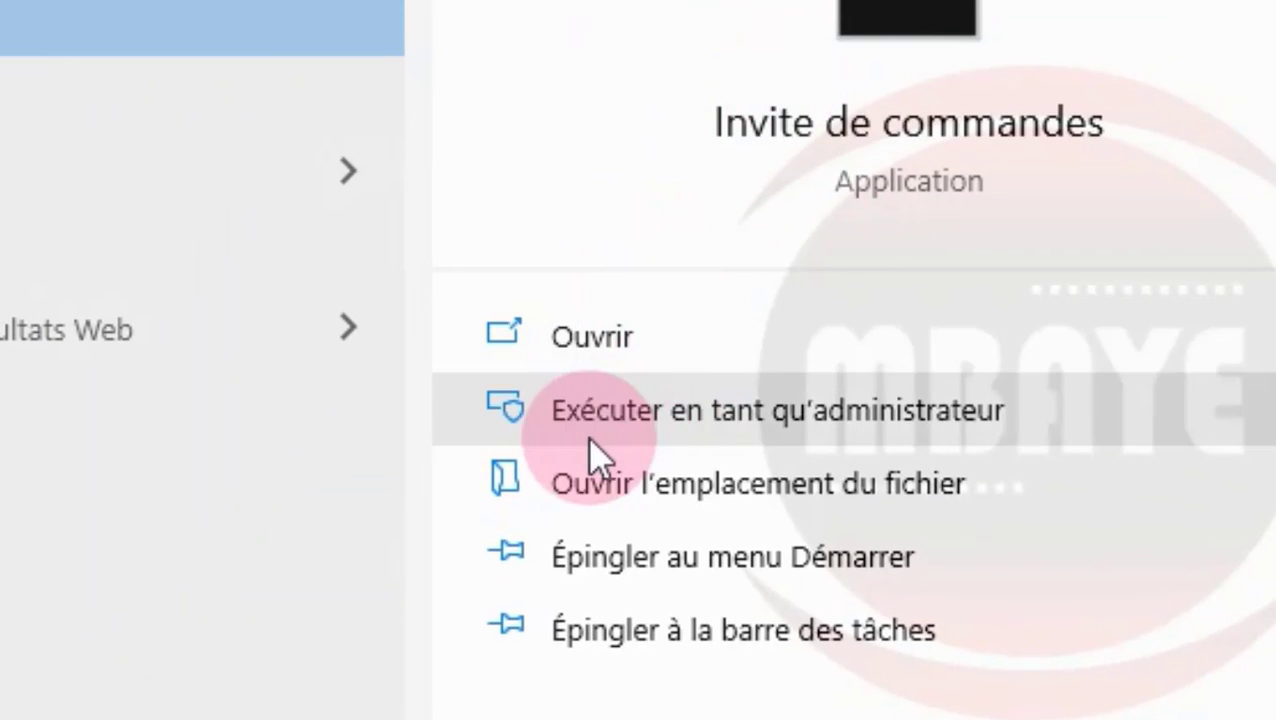
pyautogui.click(818, 414)
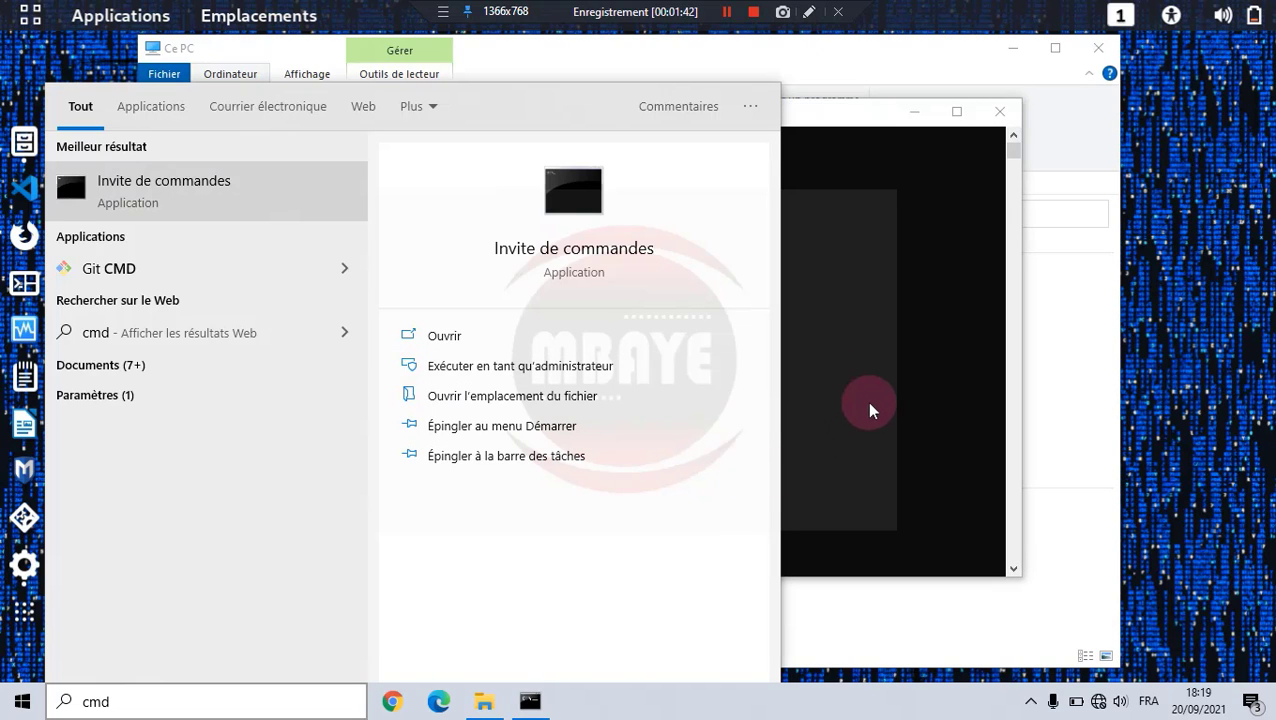
pyautogui.click(796, 231)
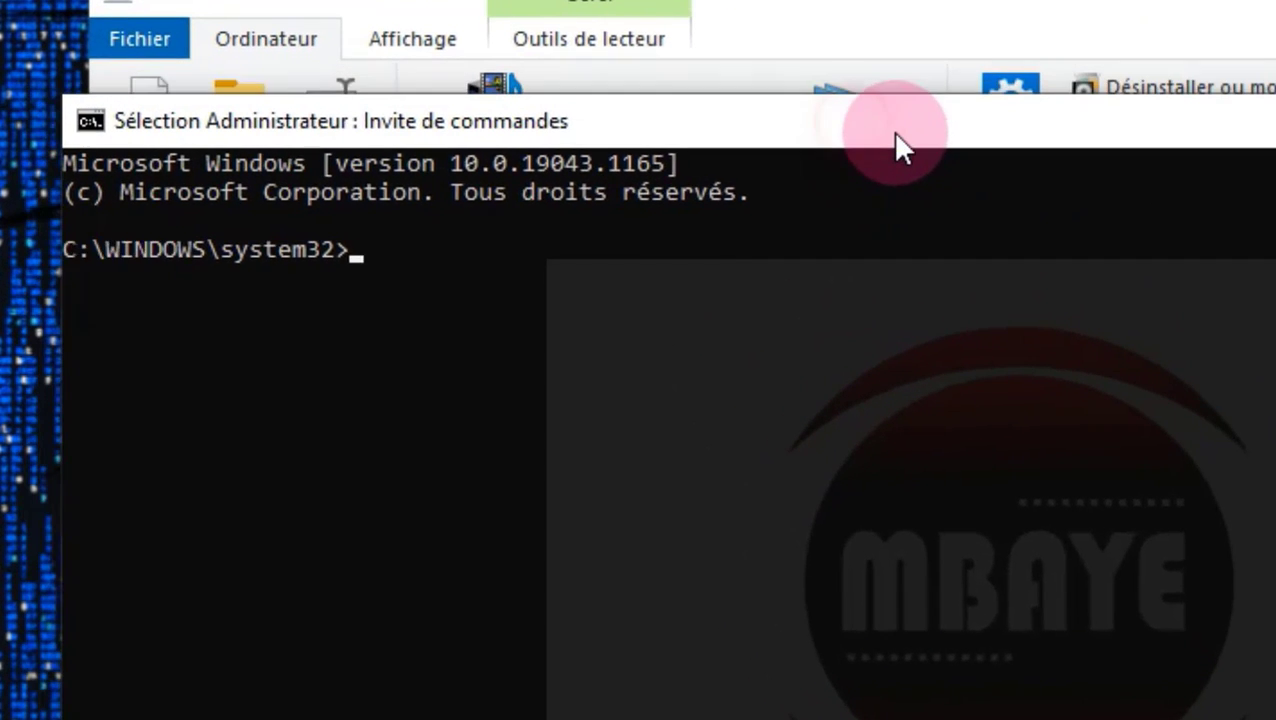
pyautogui.moveTo(895, 145); pyautogui.dragTo(935, 152)
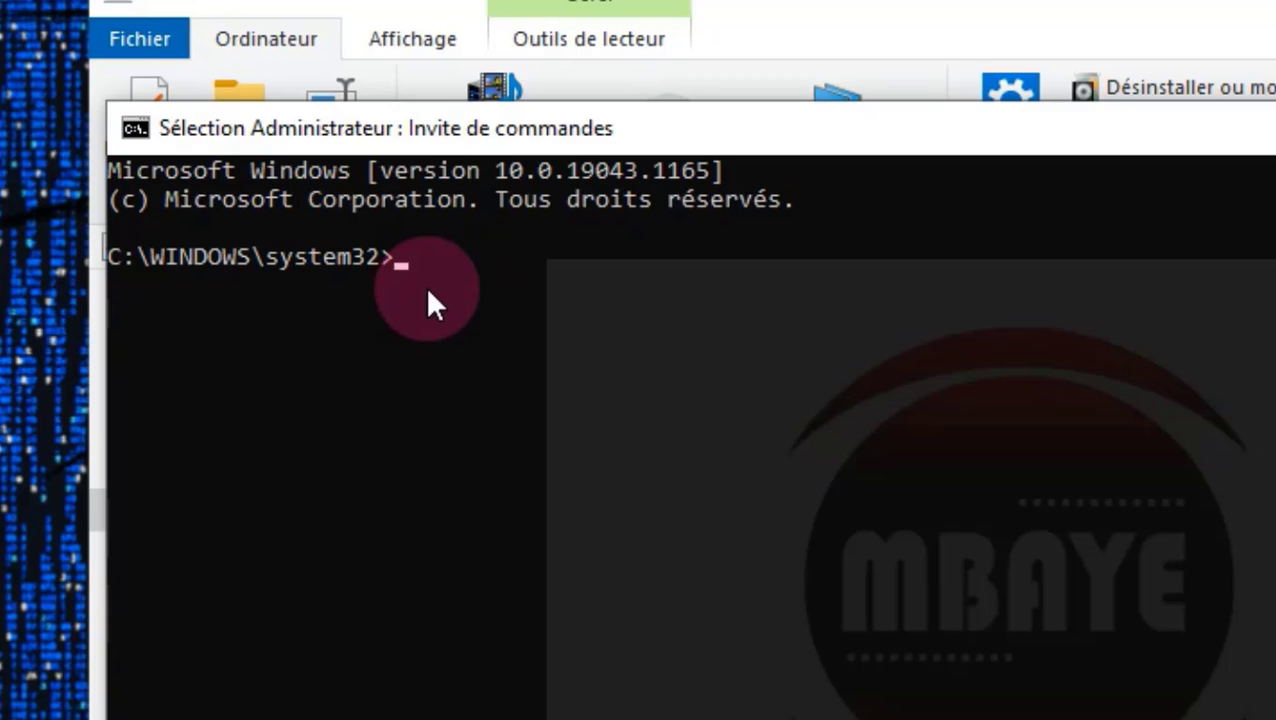
# - Start the diskpart utility in the administrator console
pyautogui.write('diskpart')
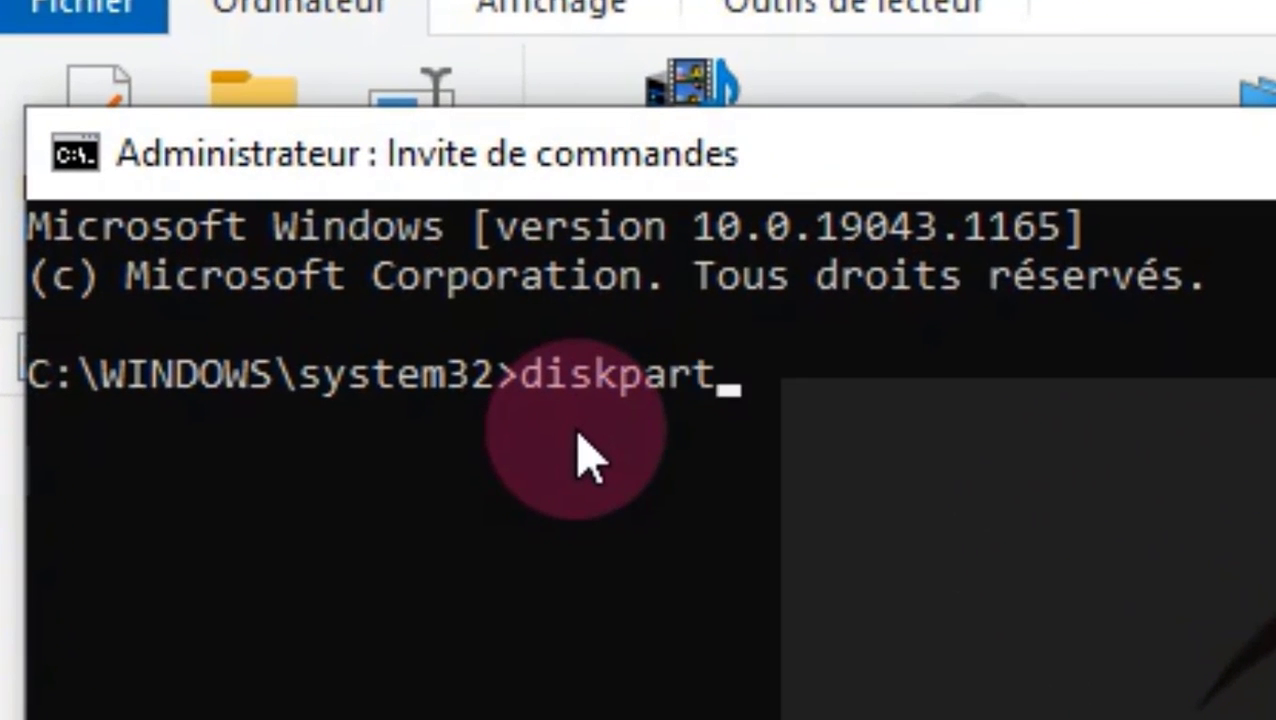
pyautogui.press('Return')
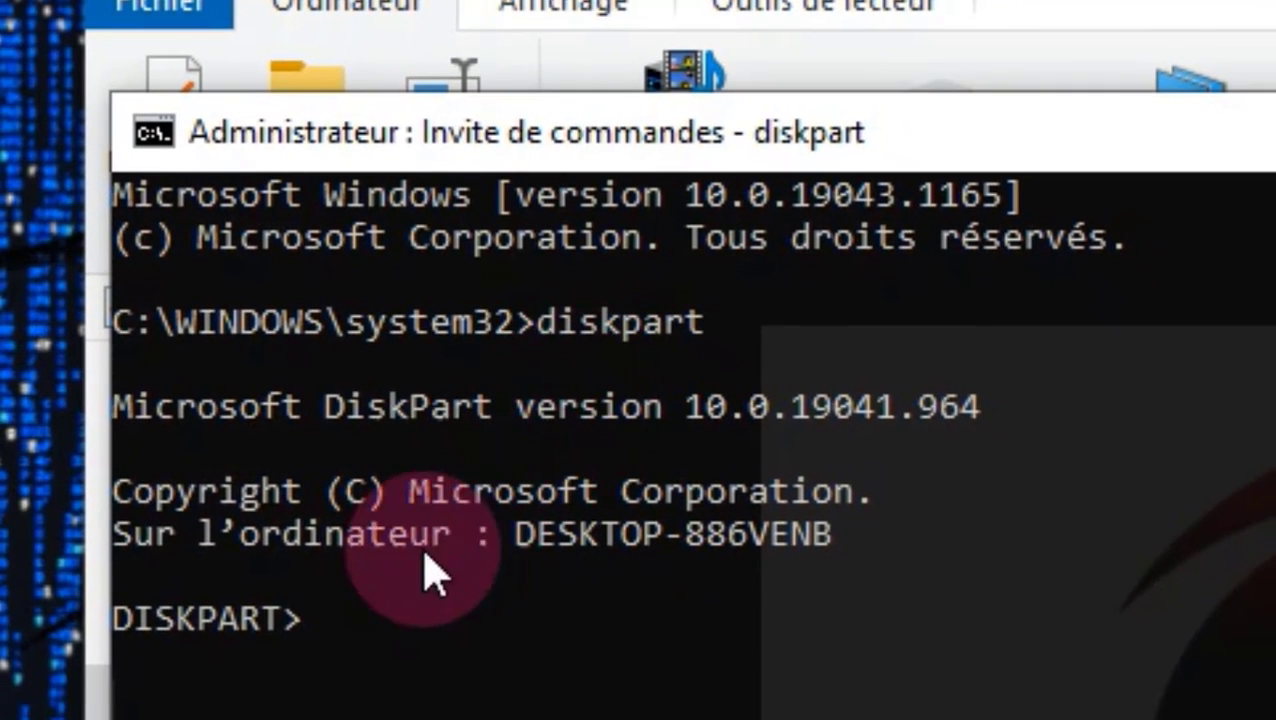
pyautogui.moveTo(300, 630); pyautogui.dragTo(120, 632)
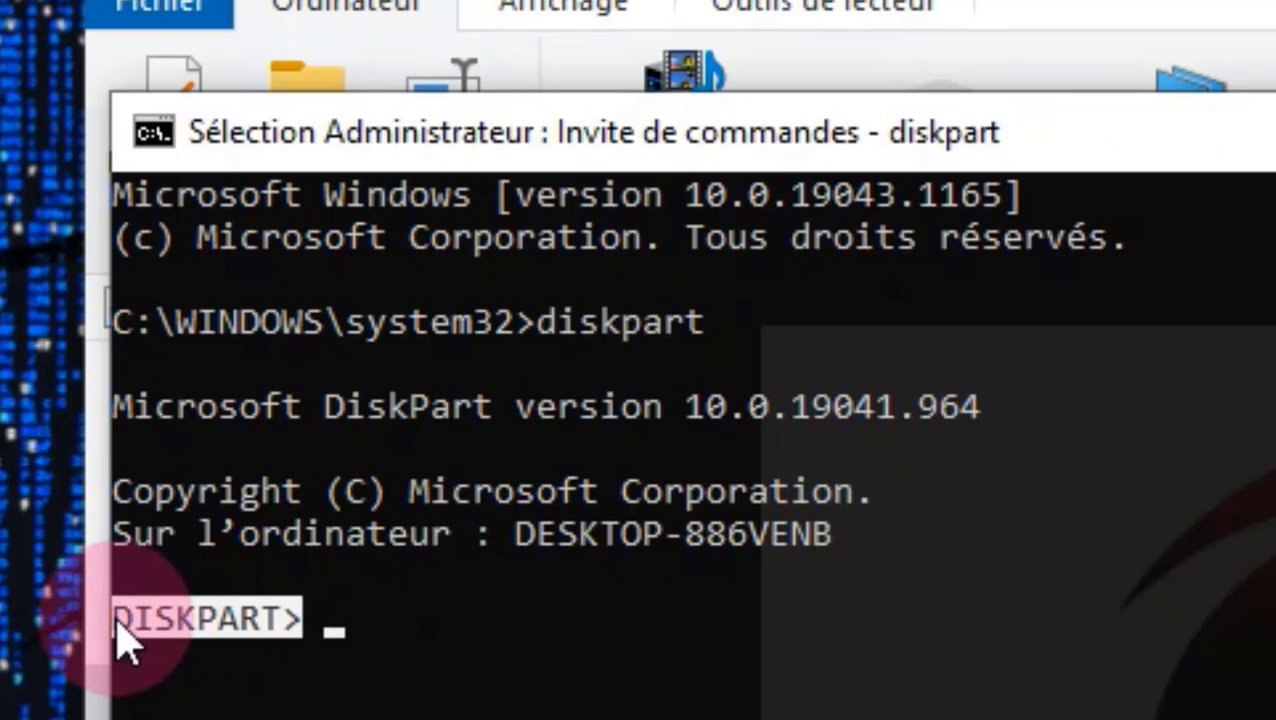
pyautogui.click(342, 660)
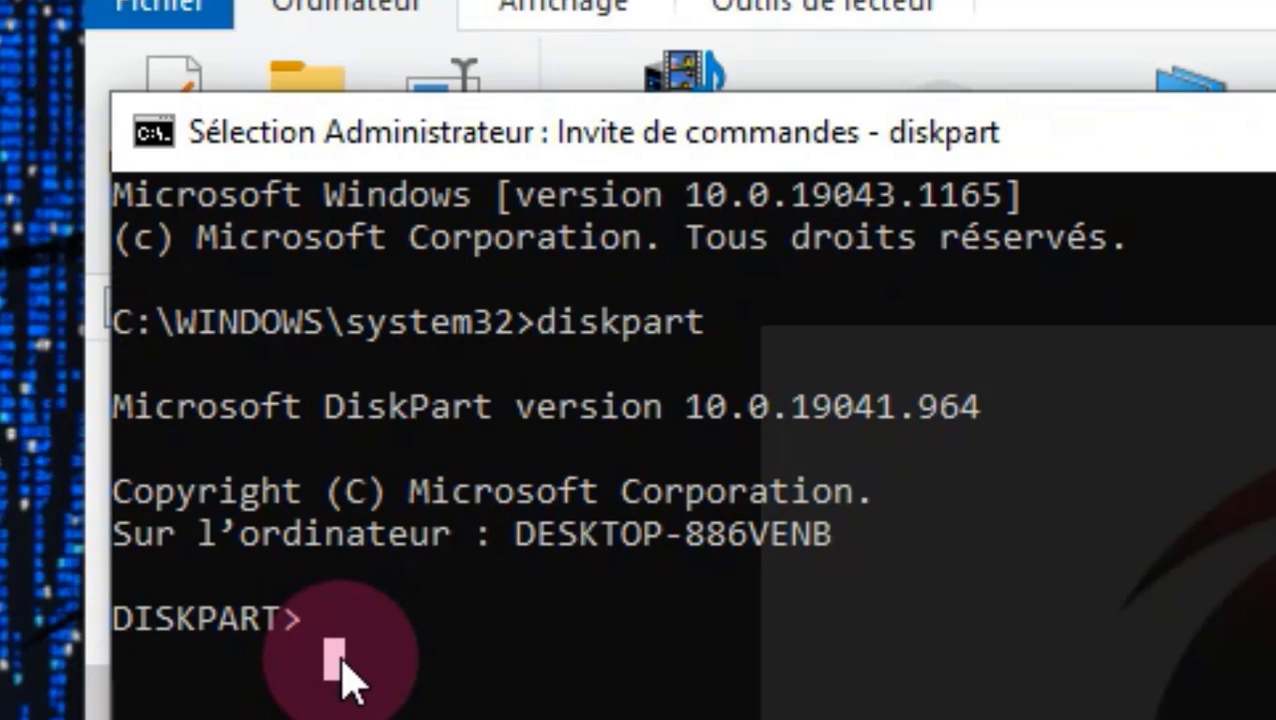
# - Run list disk in DiskPart to see the disks connected to the computer
pyautogui.write('li')
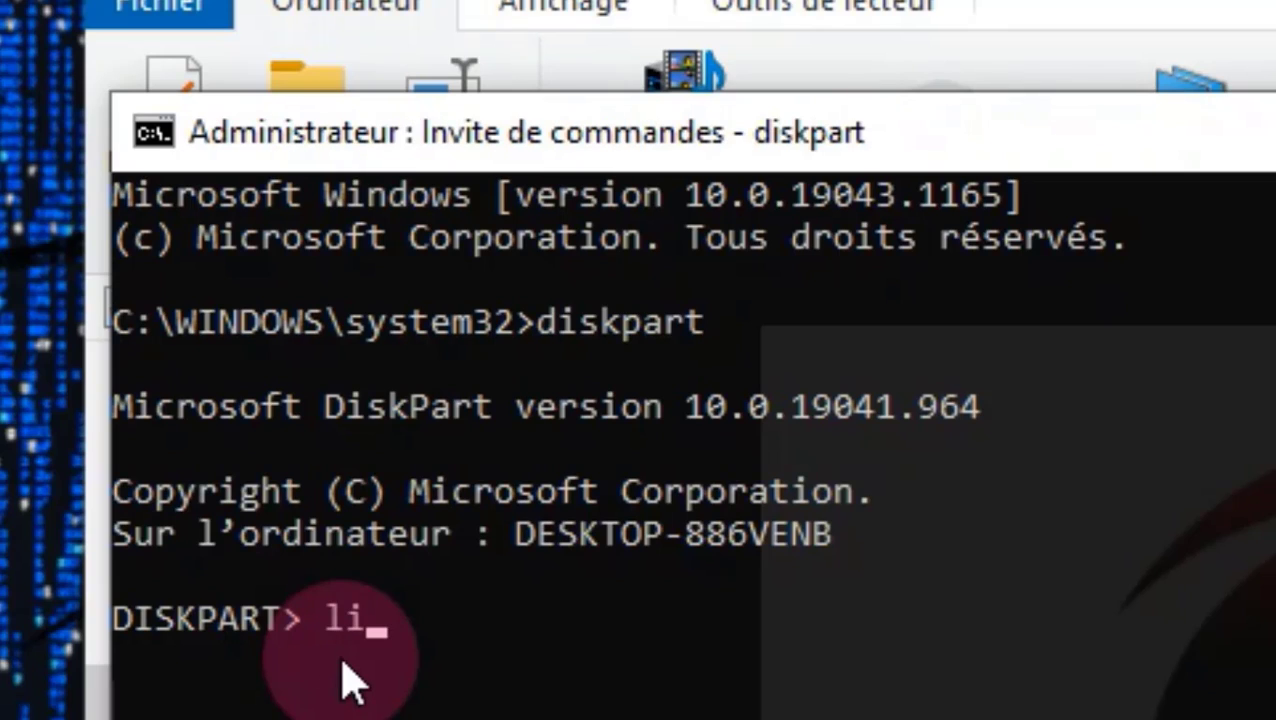
pyautogui.write('st')
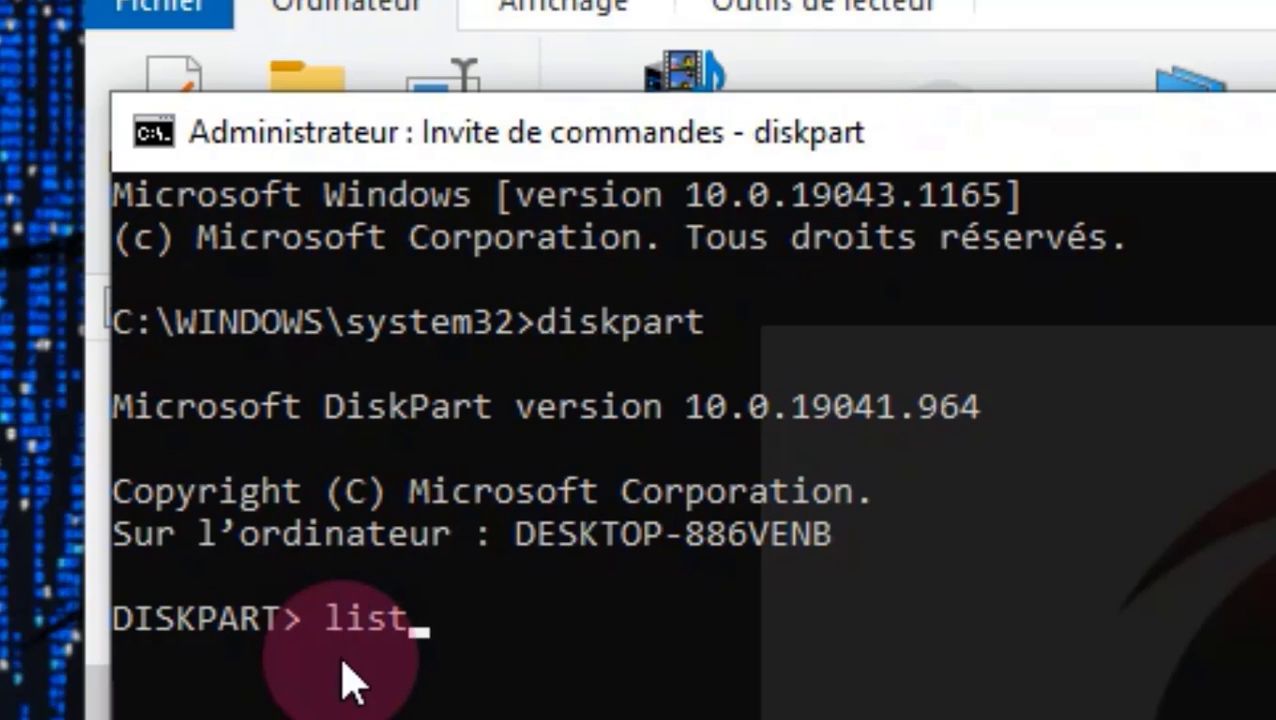
pyautogui.write(' disk')
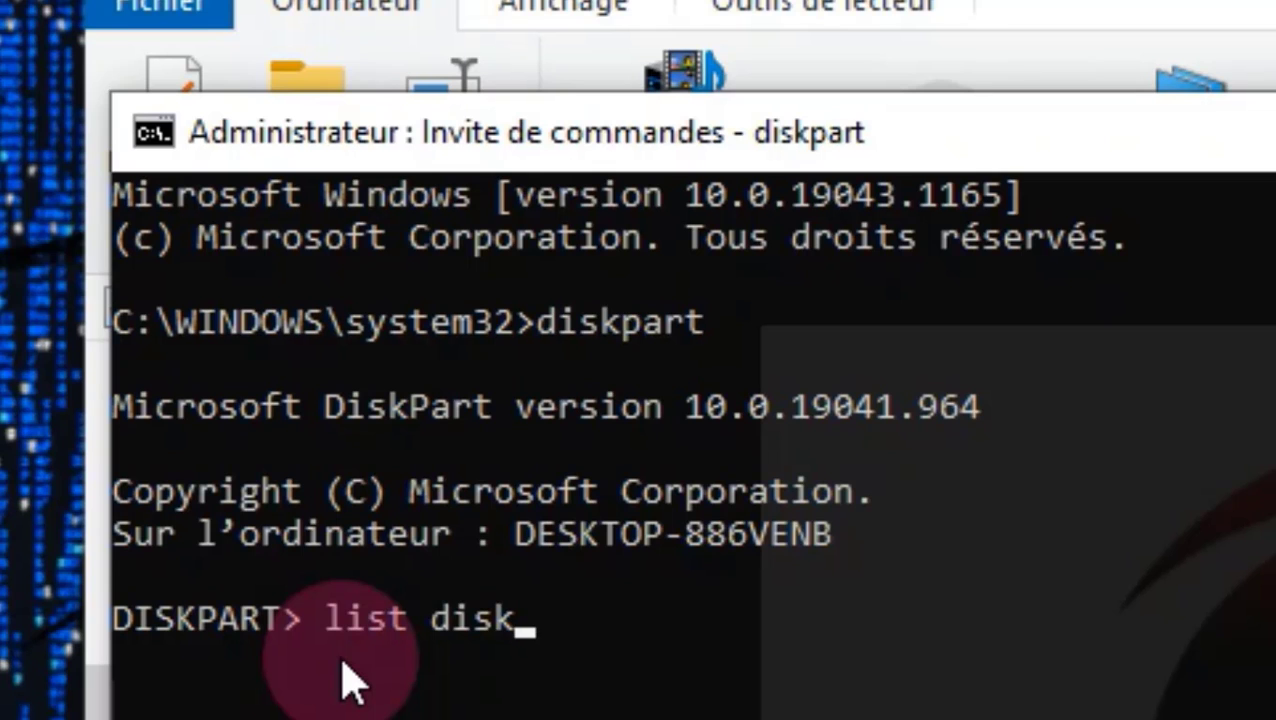
pyautogui.press('Return')
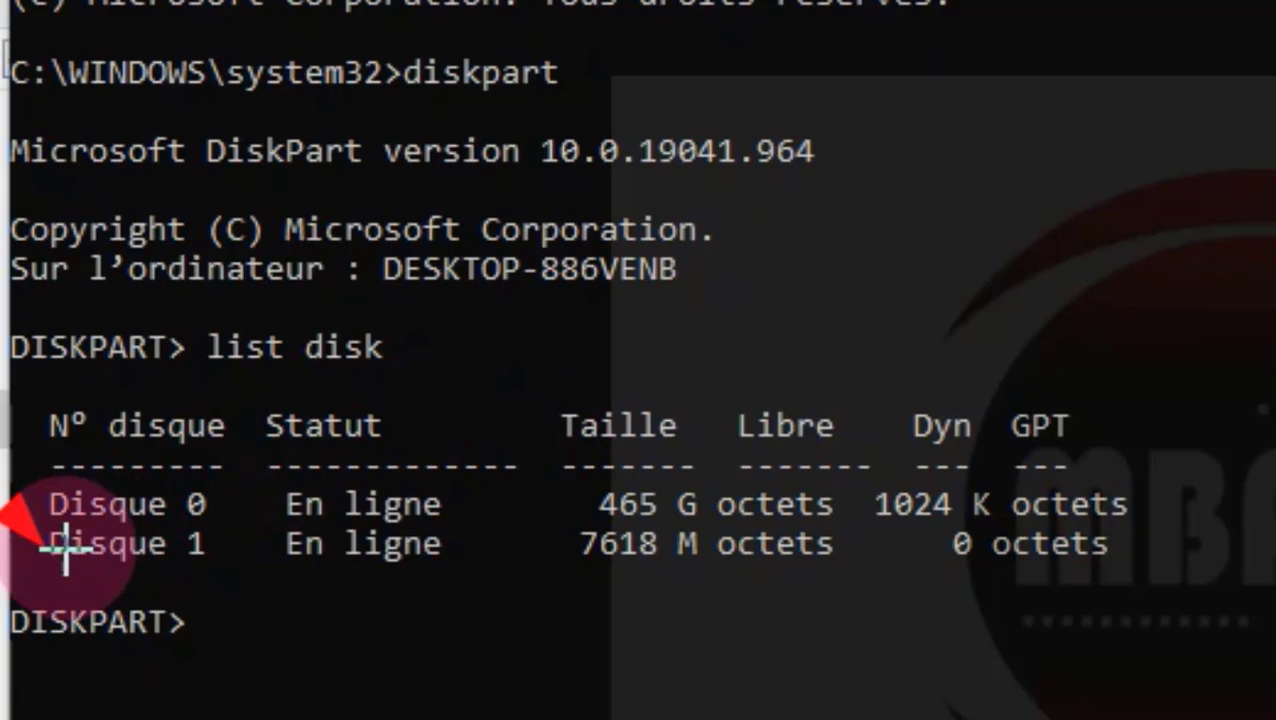
# - Select the 7618 MB USB disk as the DiskPart target with select disk 1
pyautogui.moveTo(30, 518)
pyautogui.mouseDown()
pyautogui.moveTo(698, 595)
pyautogui.moveTo(1192, 577)
pyautogui.mouseUp()
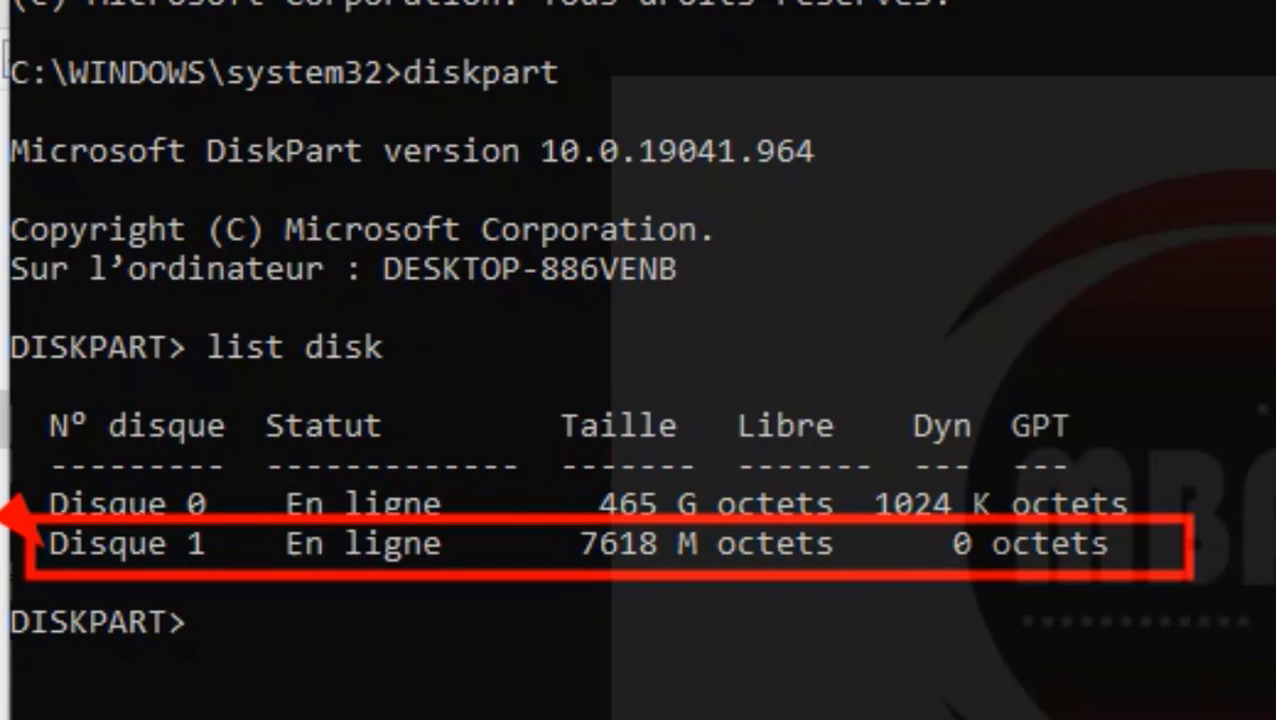
pyautogui.click(697, 604)
pyautogui.write('s')
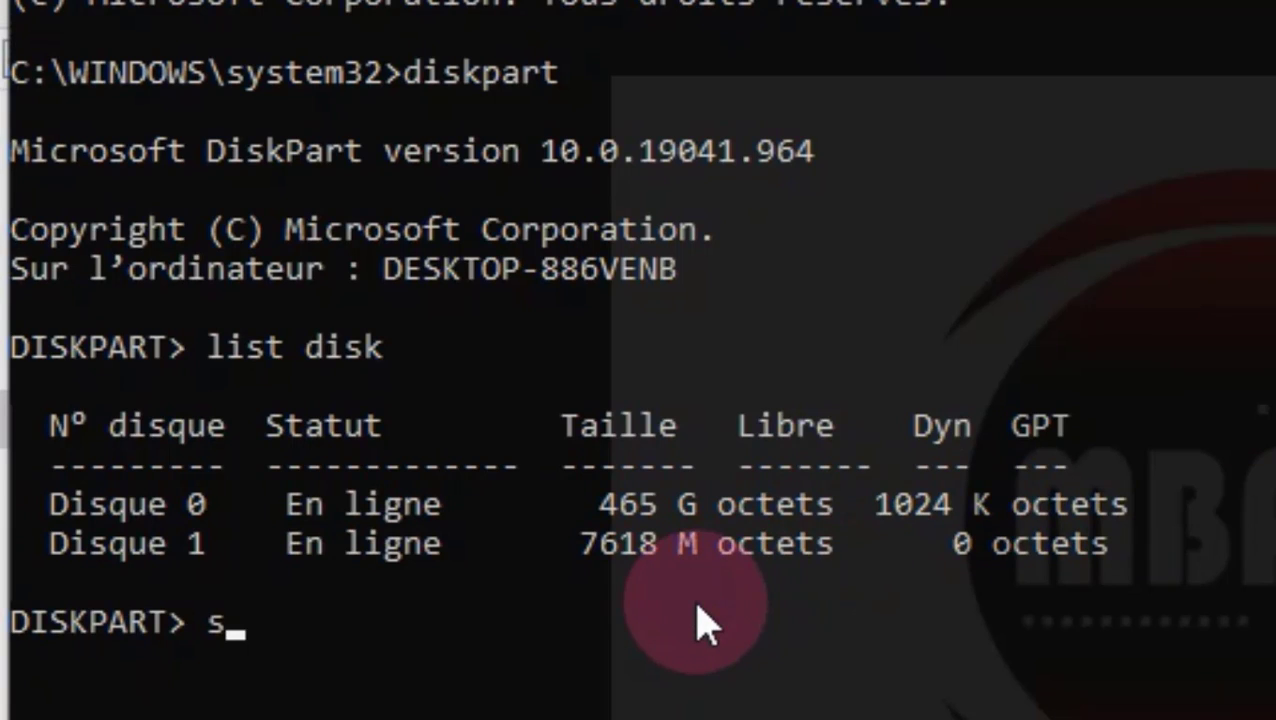
pyautogui.write('elect disk')
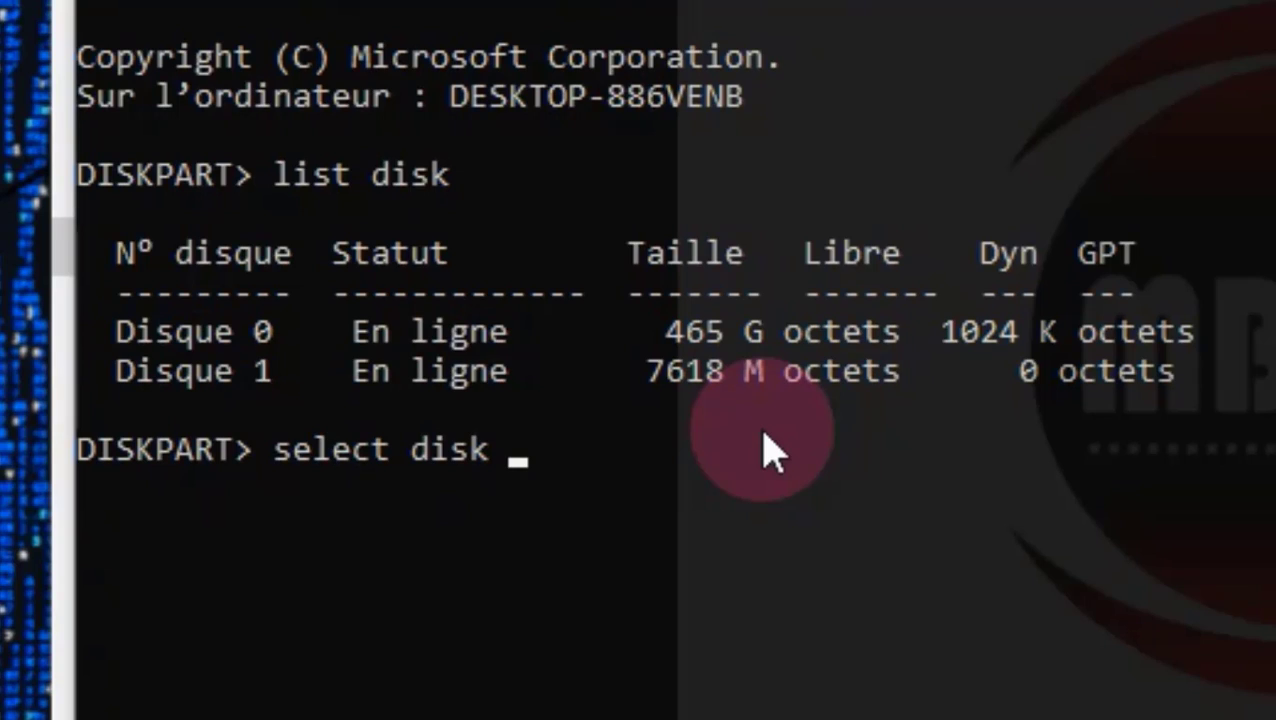
pyautogui.write('1')
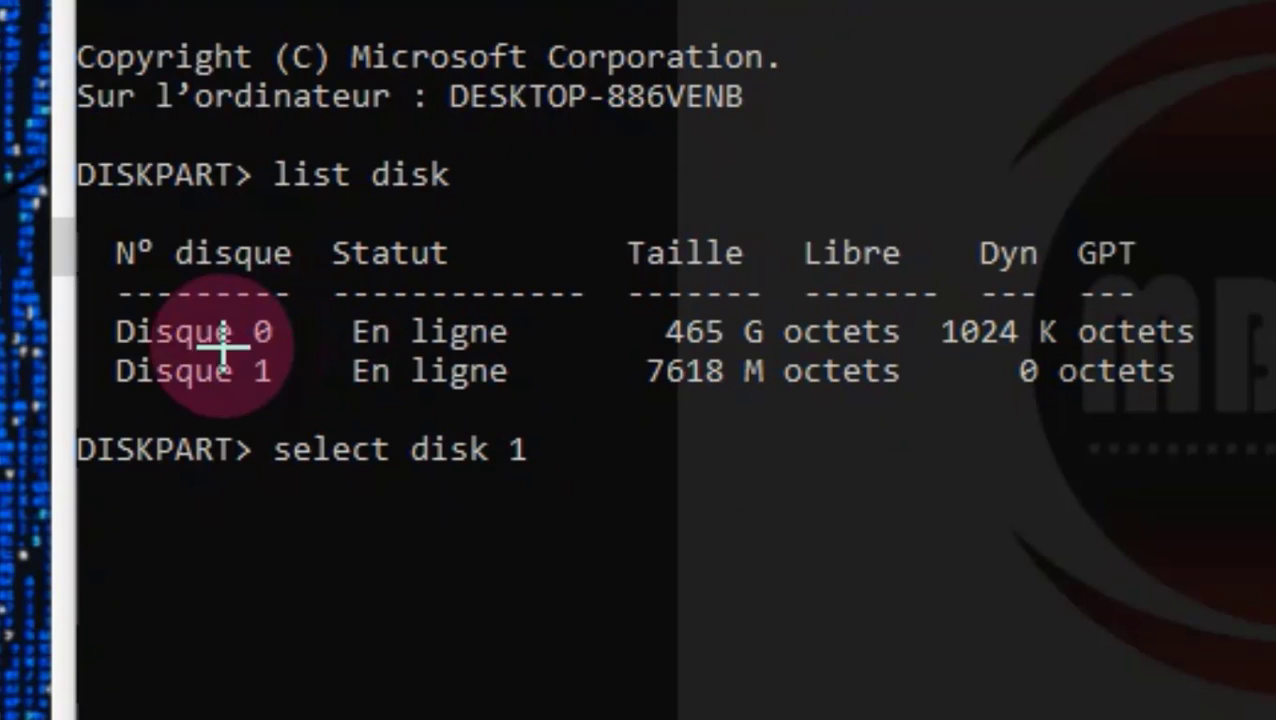
pyautogui.moveTo(97, 345); pyautogui.dragTo(318, 404)
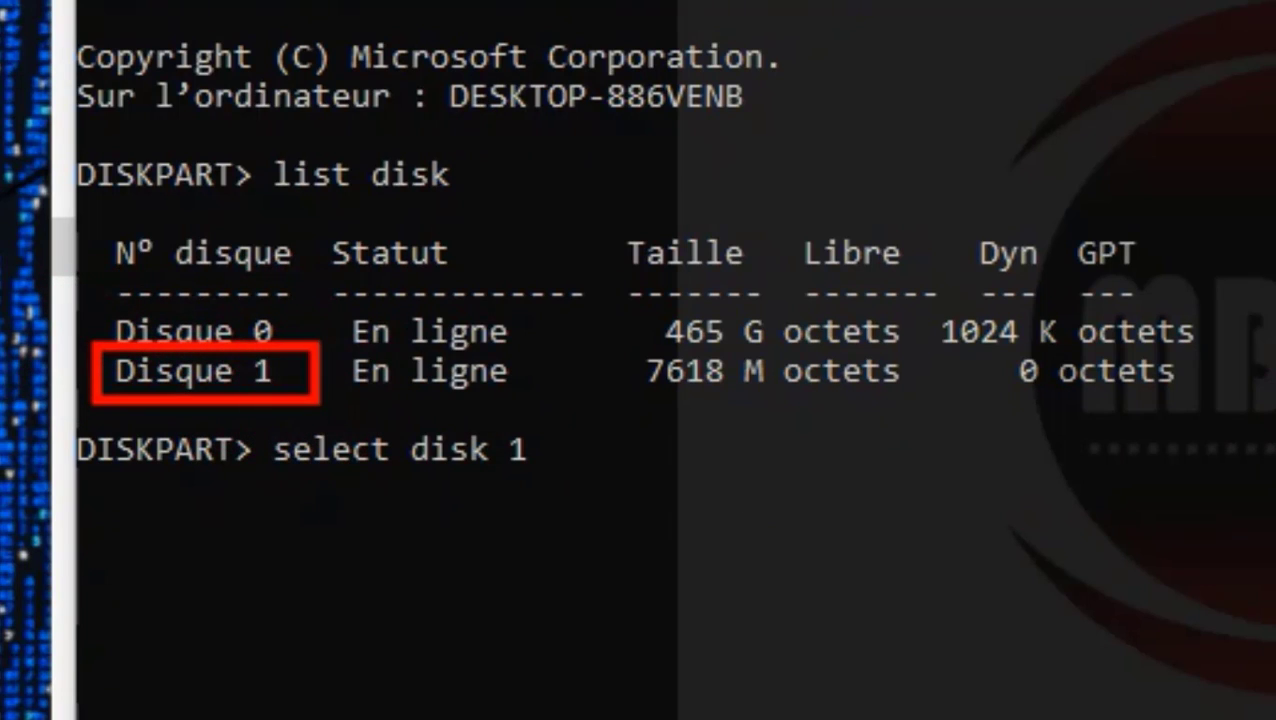
pyautogui.press('Escape')
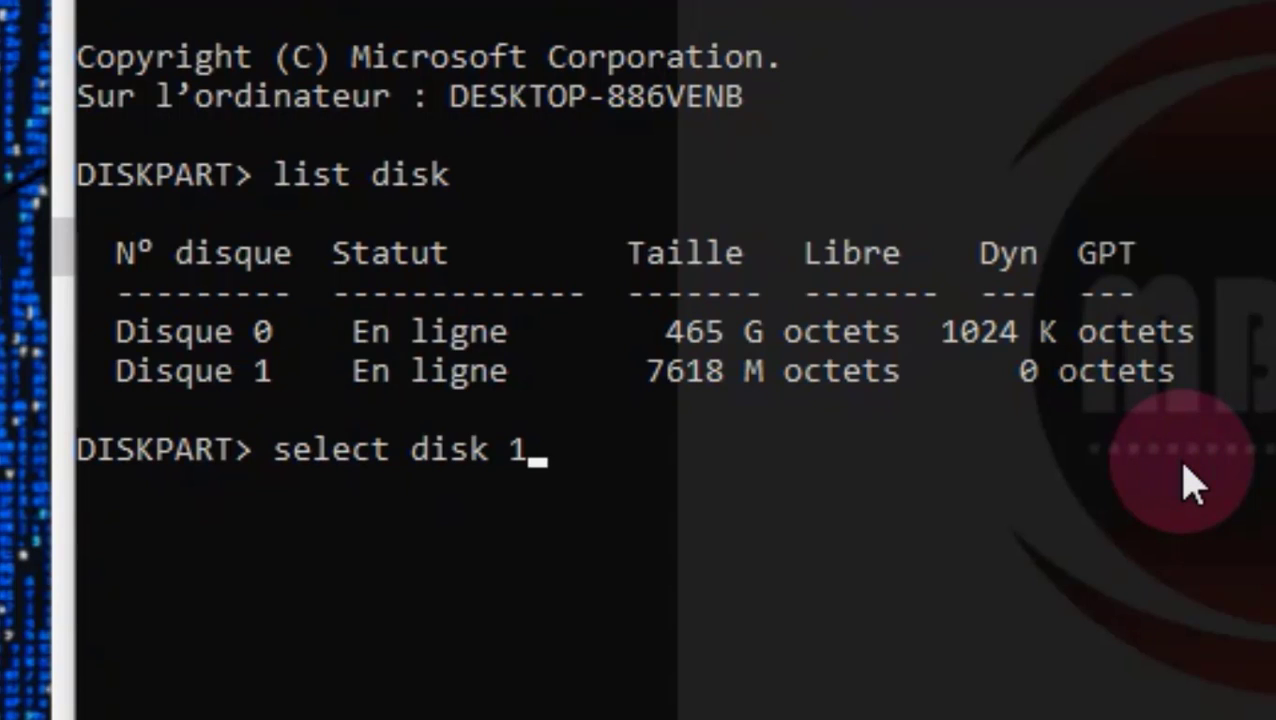
pyautogui.press('Return')
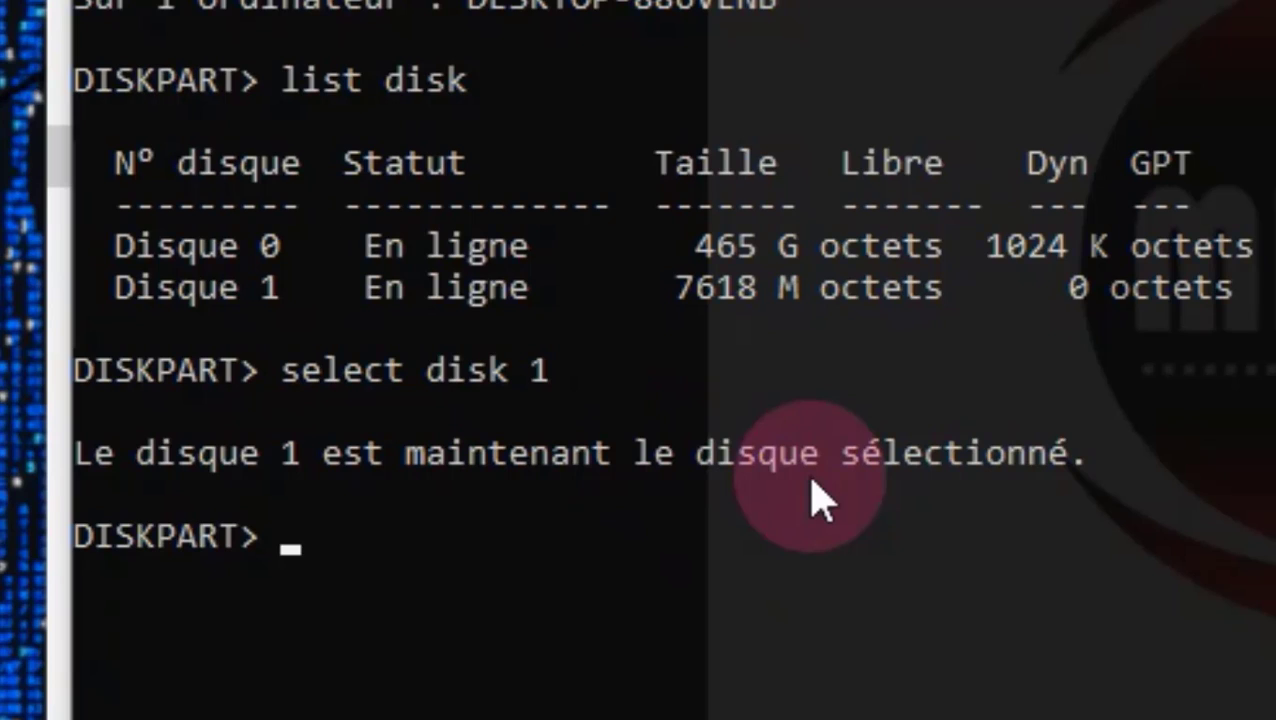
# - Erase the selected disk with the DiskPart clean command and shift the console window aside
pyautogui.write('clean')
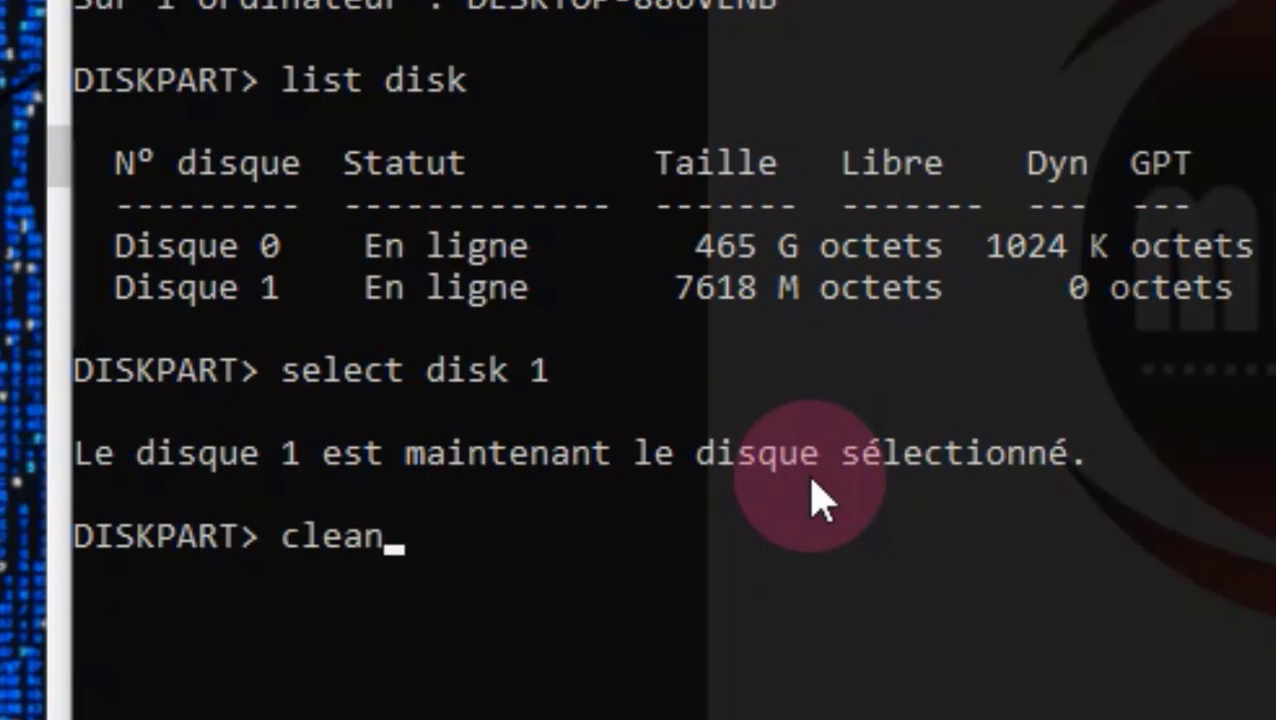
pyautogui.press('Return')
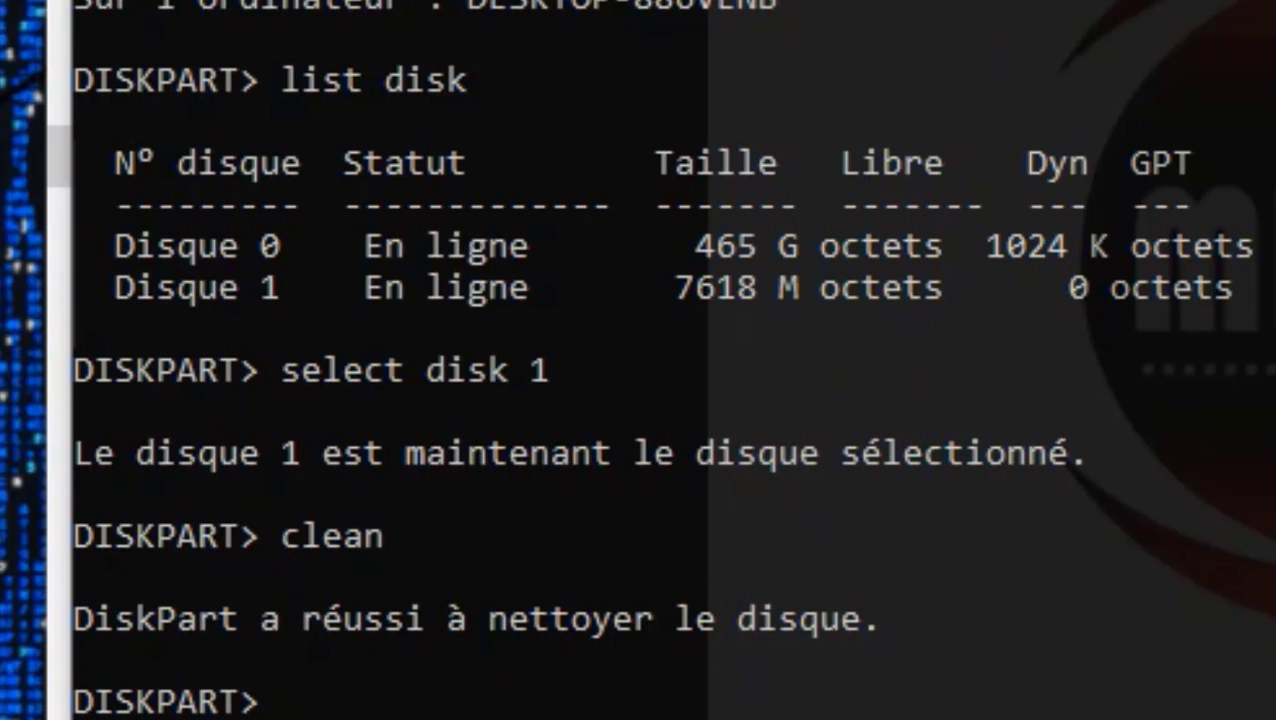
pyautogui.moveTo(400, 130); pyautogui.dragTo(843, 16)
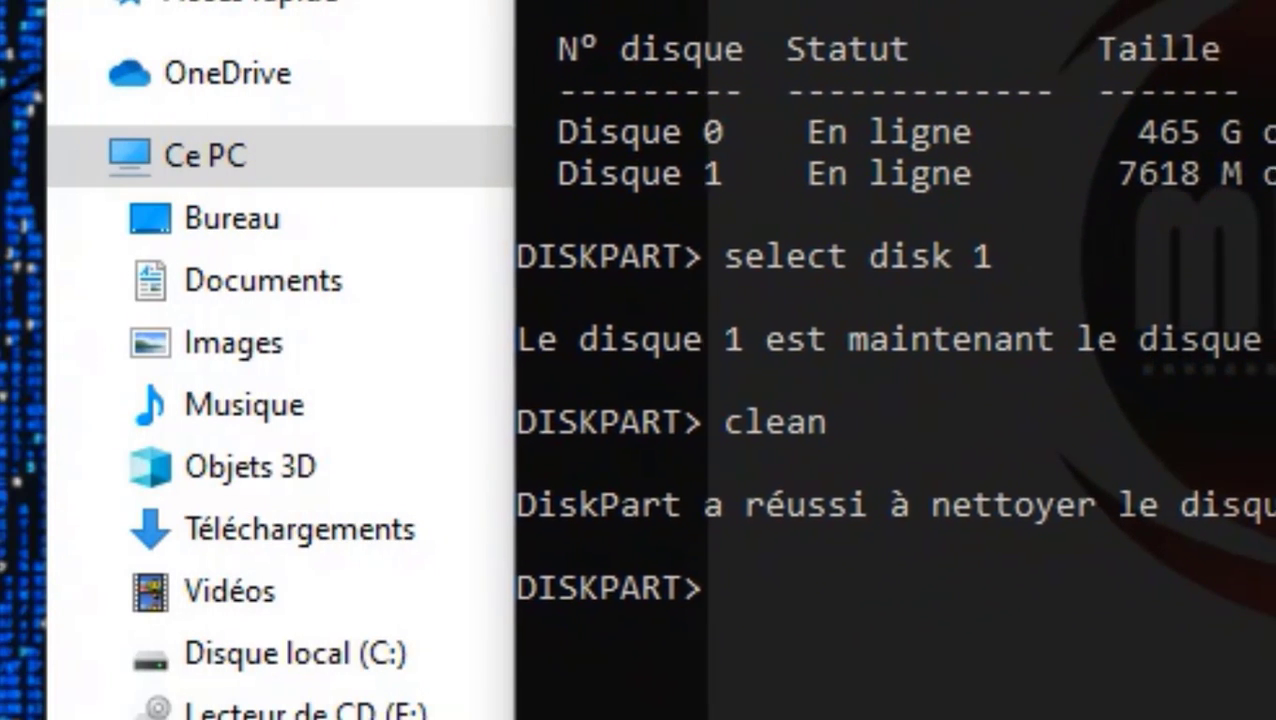
# - Create a primary partition on the cleaned disk with create partition primary
pyautogui.write('c')
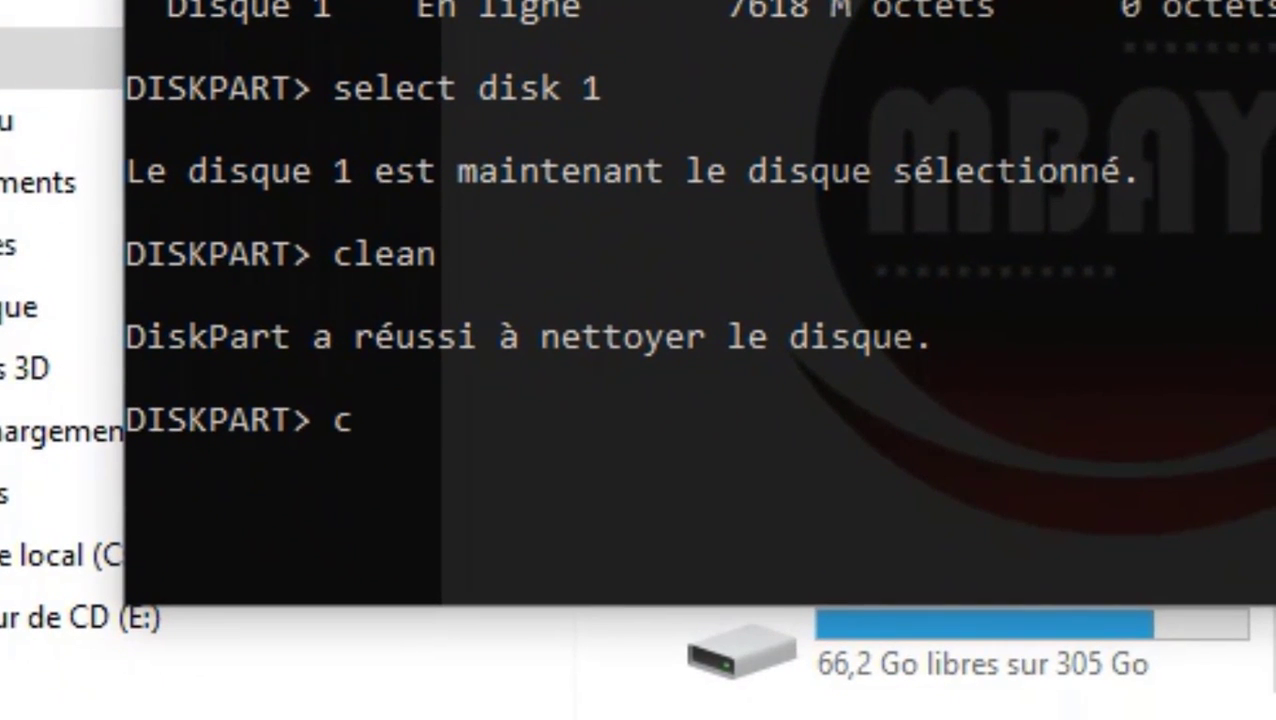
pyautogui.write('reate ')
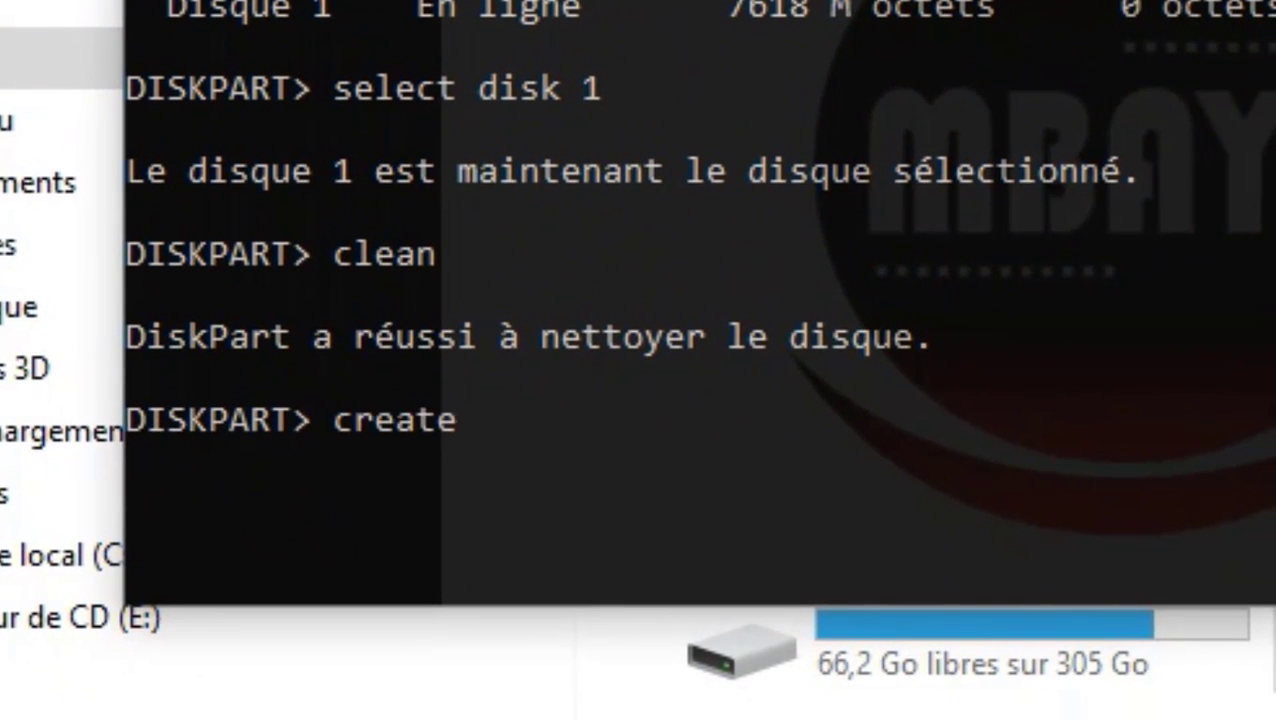
pyautogui.write('parti')
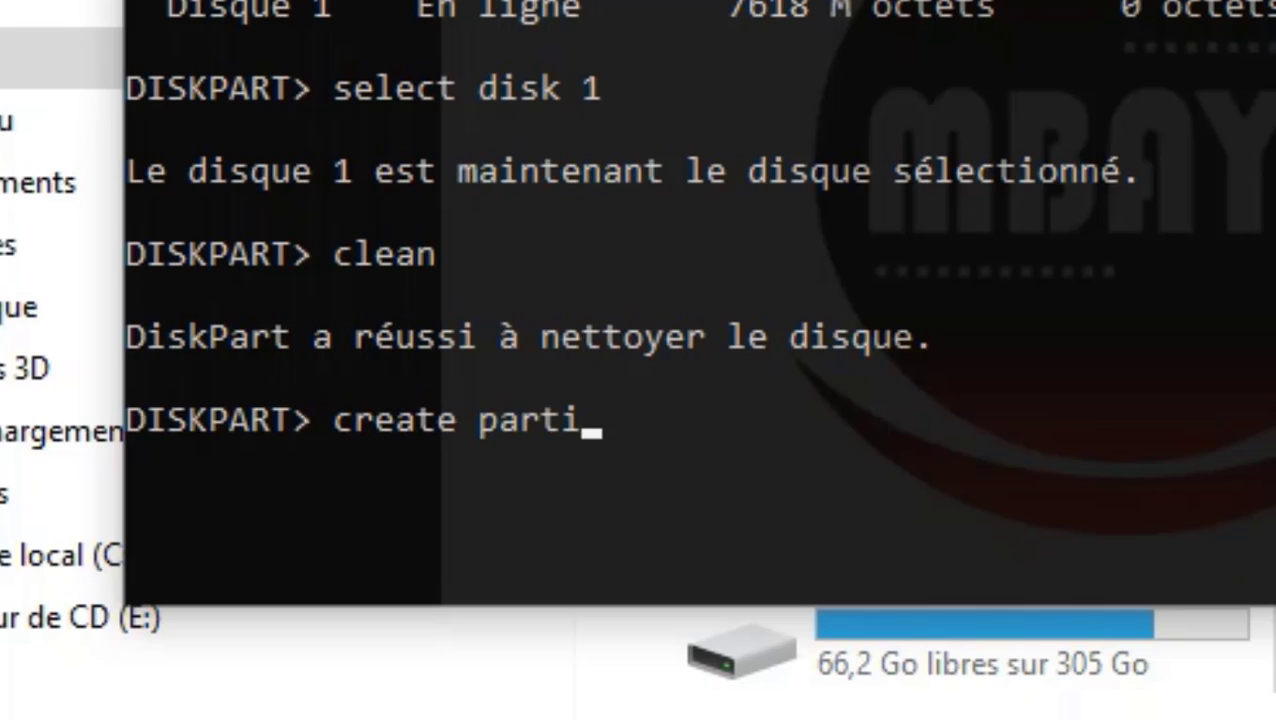
pyautogui.write('tion pr')
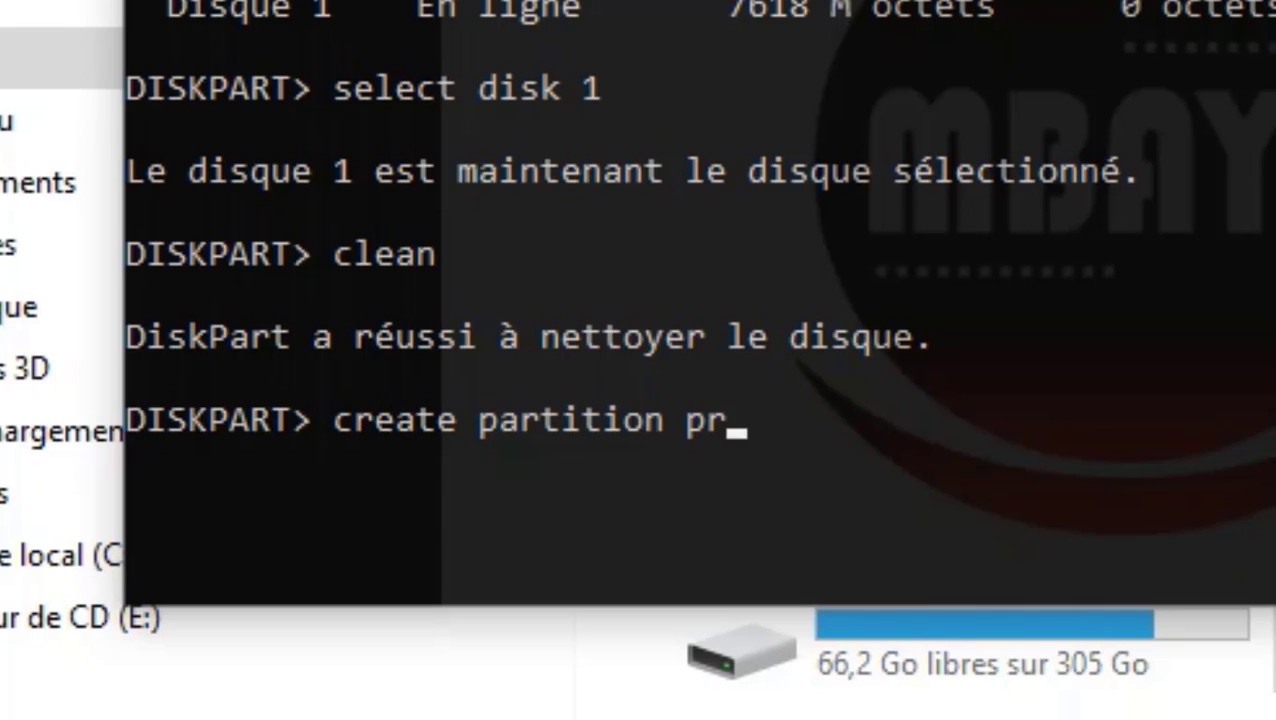
pyautogui.write('imary')
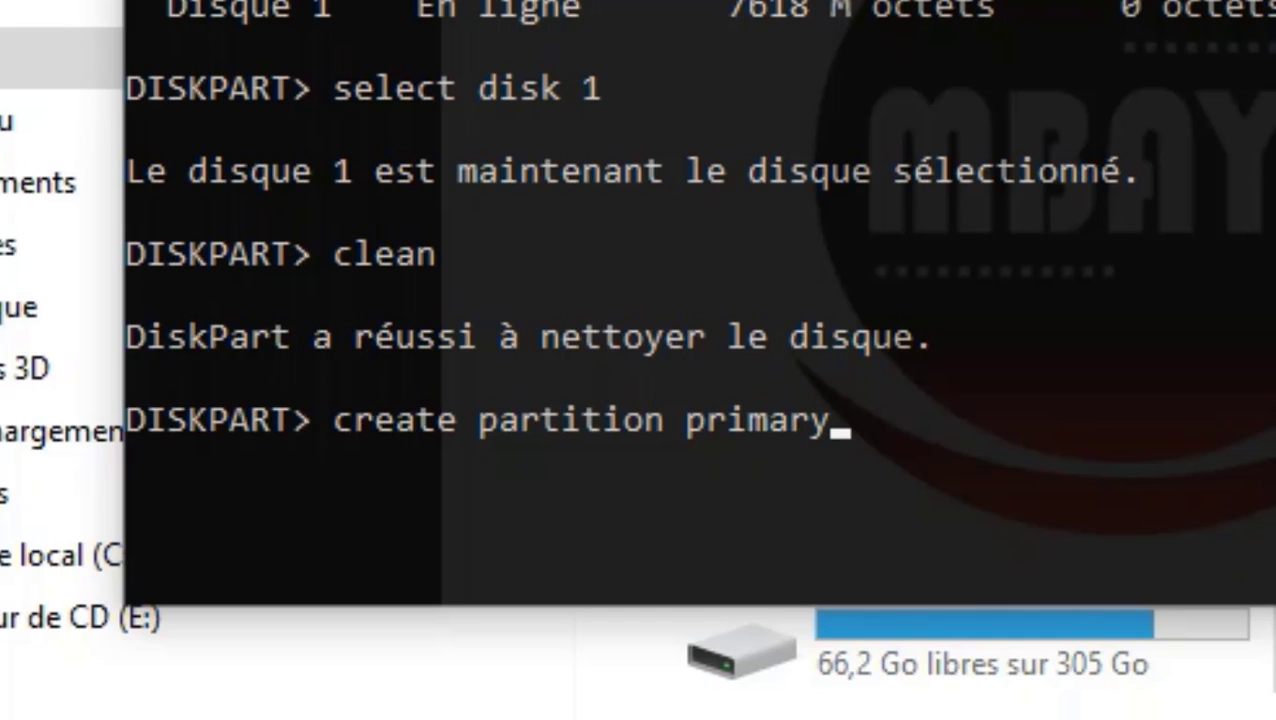
pyautogui.press('Return')
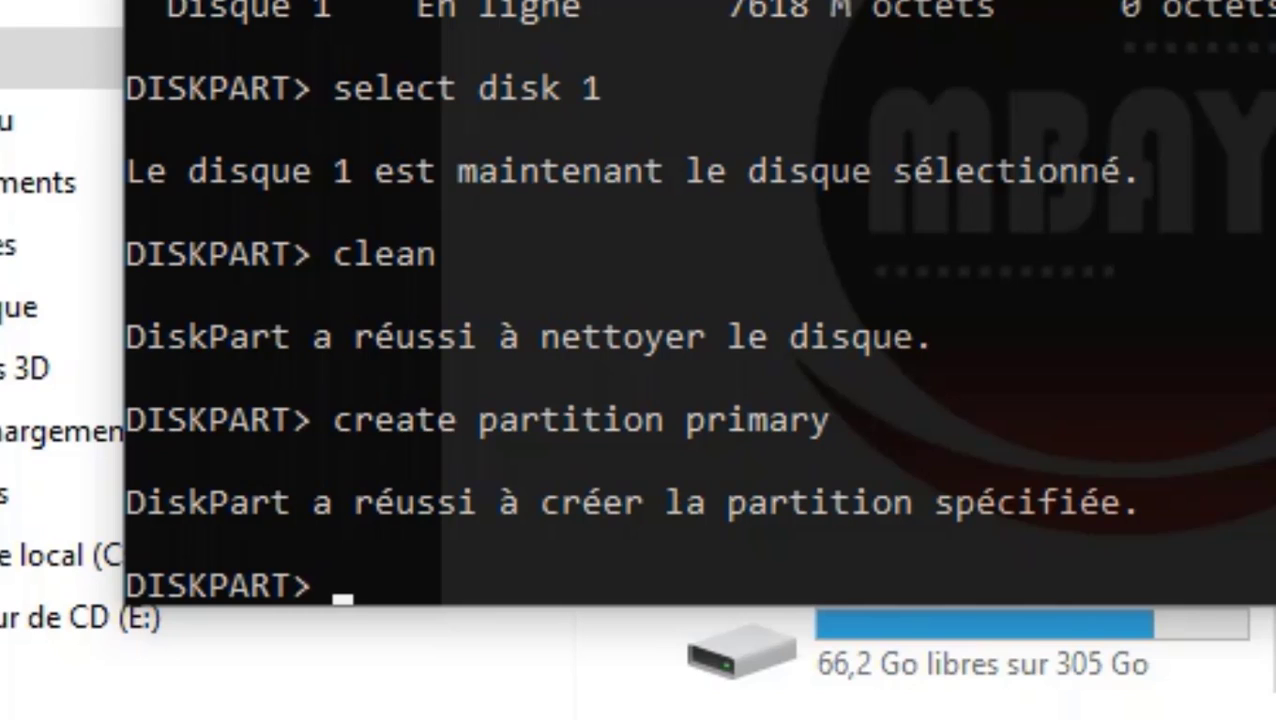
# - Quick-format the new partition as NTFS in DiskPart with format fs=ntfs quick
pyautogui.write('fo')
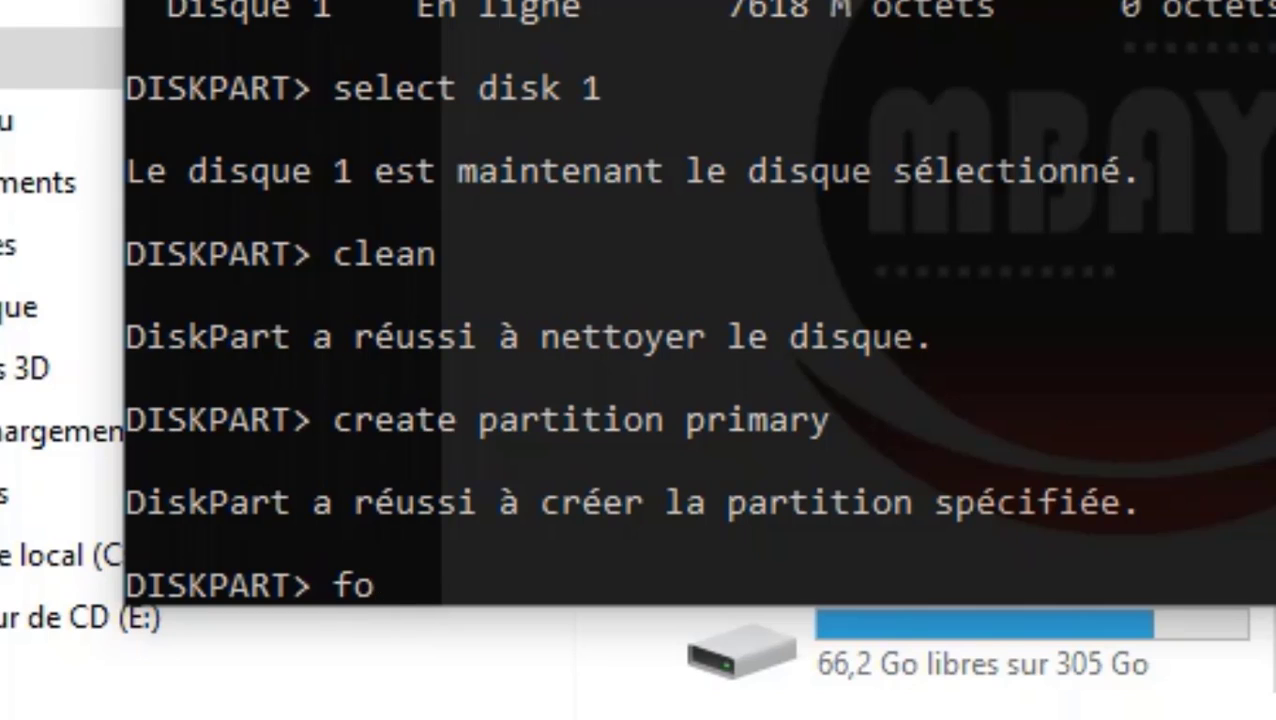
pyautogui.write('rmat ')
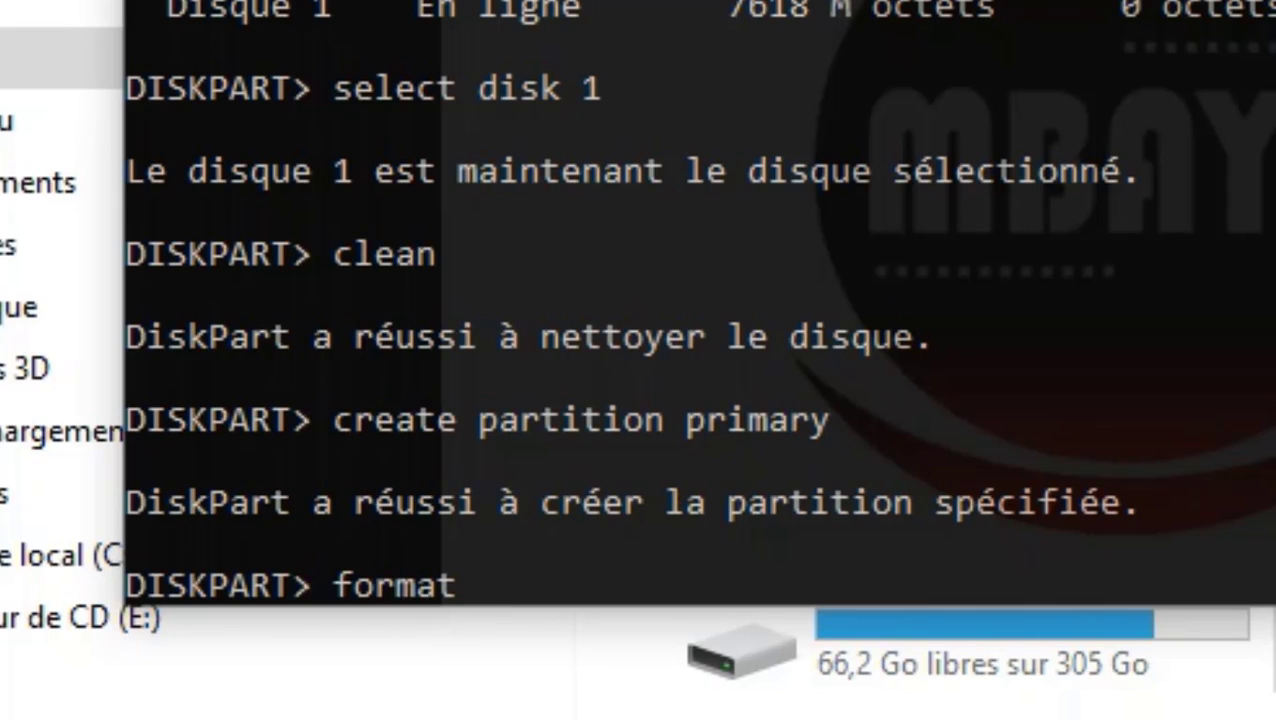
pyautogui.write('fs=')
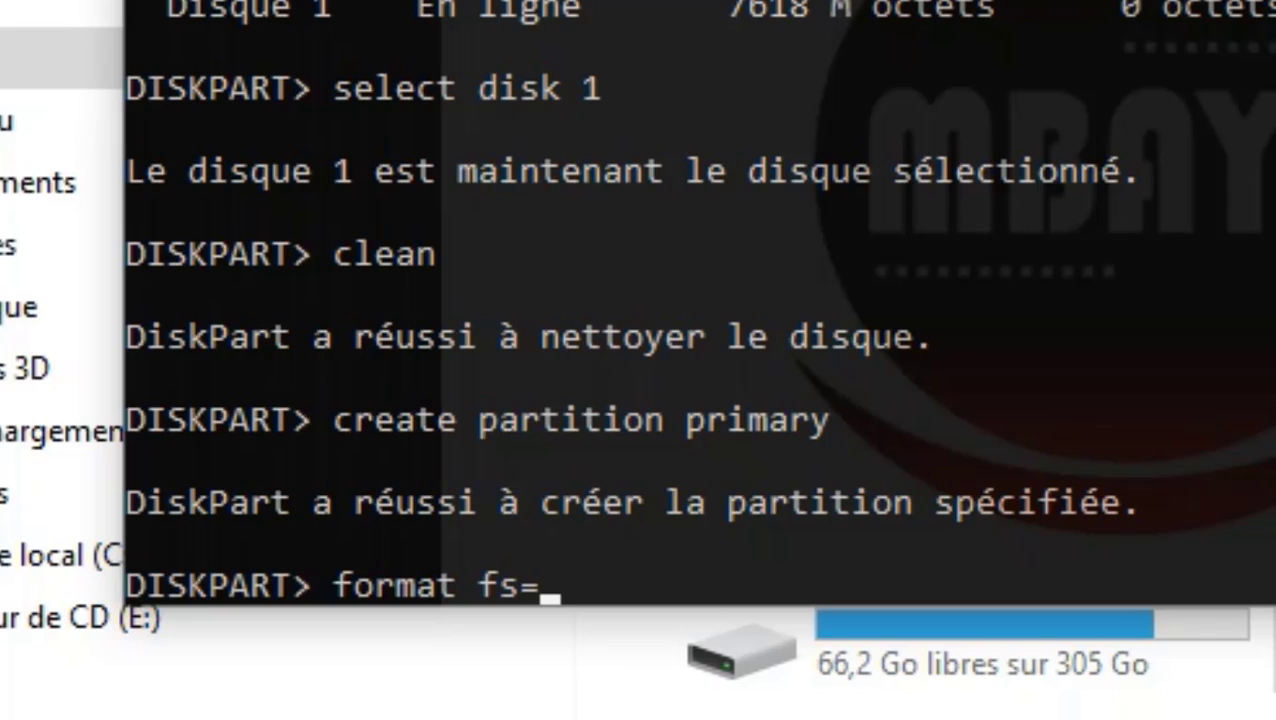
pyautogui.write('ntfs')
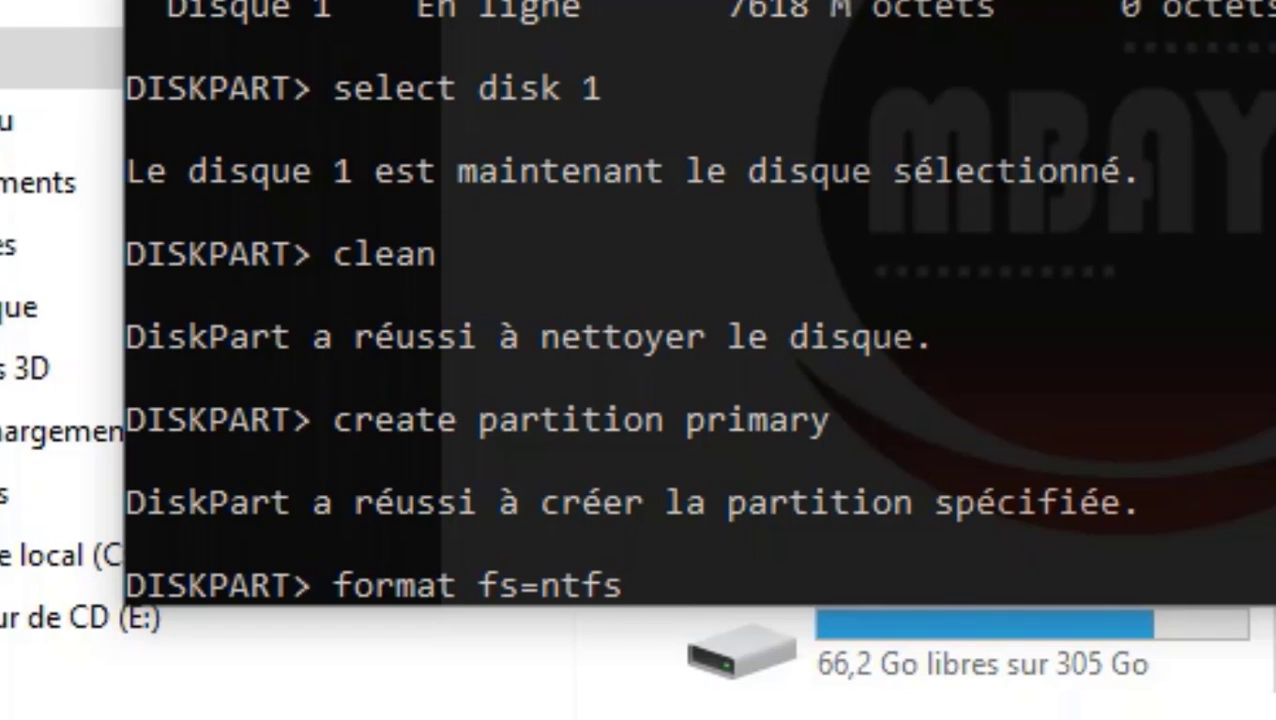
pyautogui.write('quic')
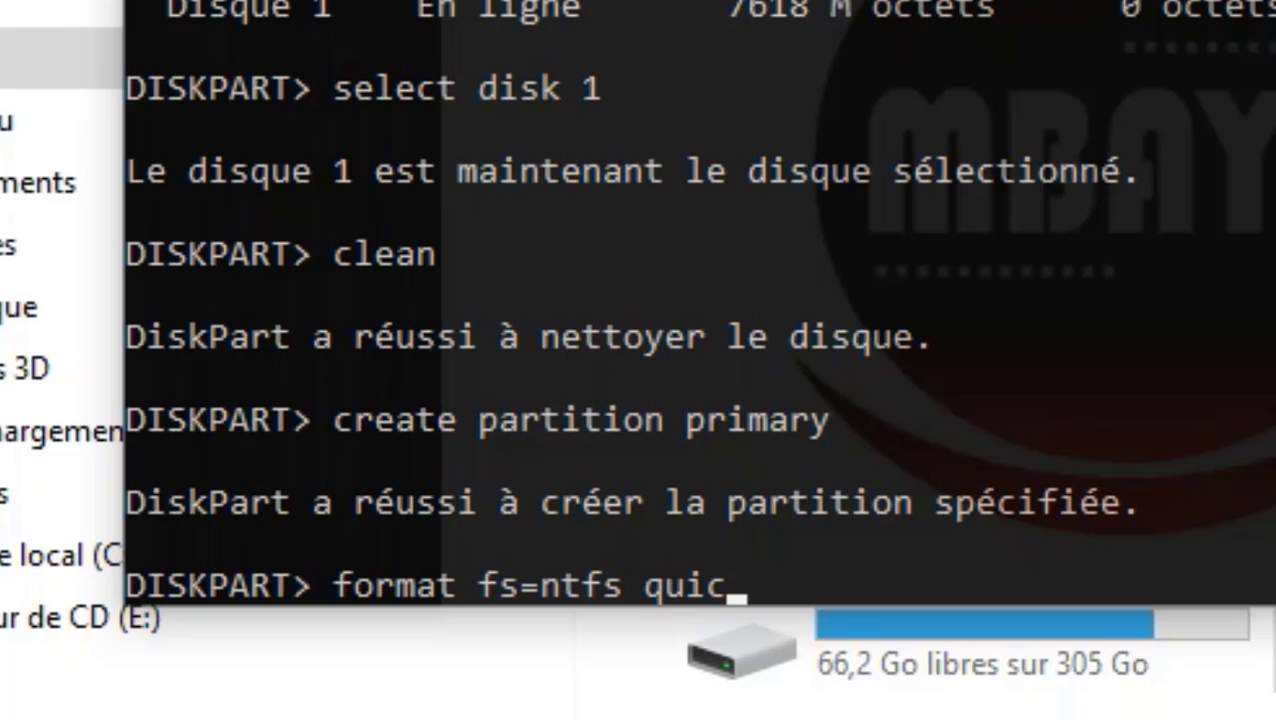
pyautogui.write('k')
pyautogui.press('BackSpace')
pyautogui.press('BackSpace')
pyautogui.press('BackSpace')
pyautogui.press('BackSpace')
pyautogui.press('BackSpace')
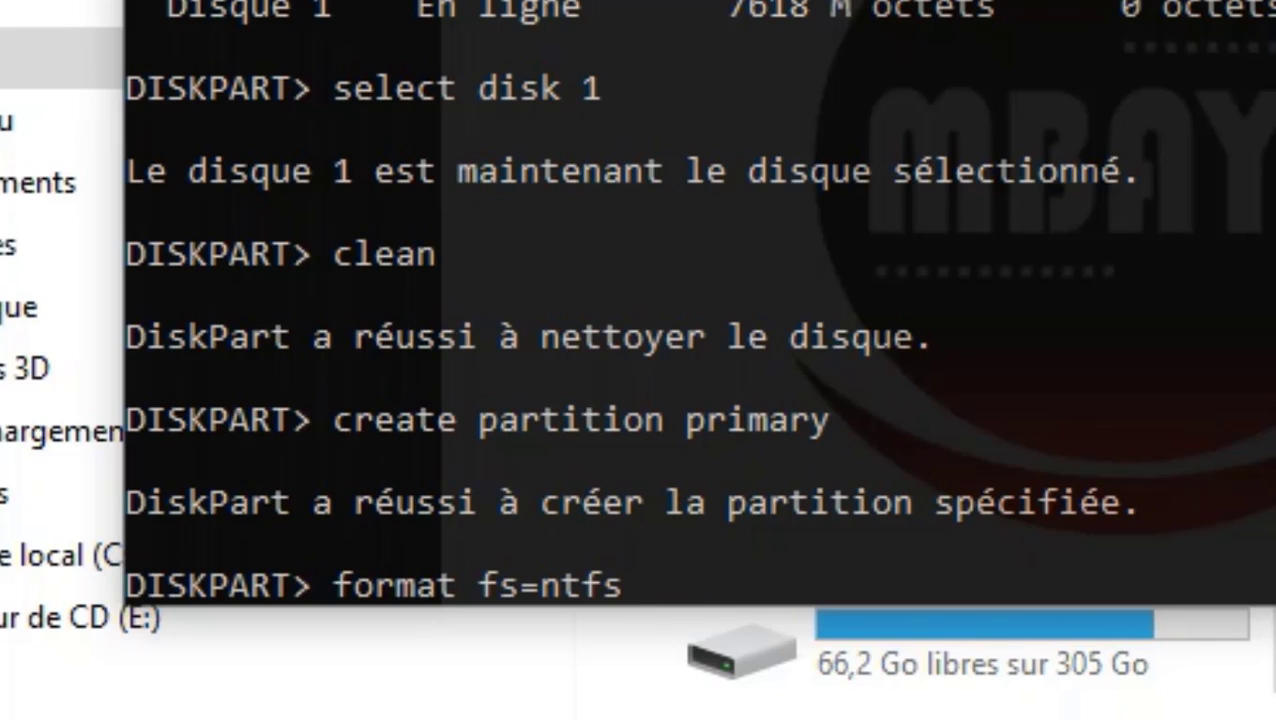
pyautogui.write('quick')
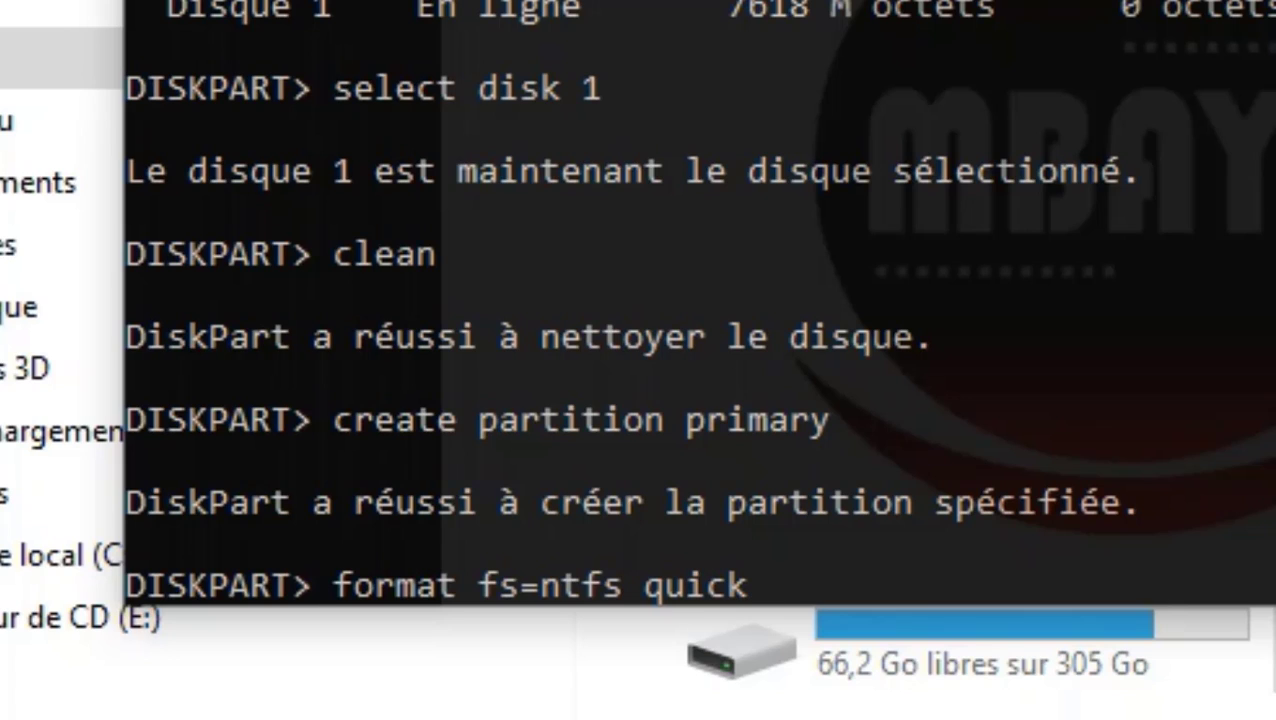
pyautogui.press('Return')
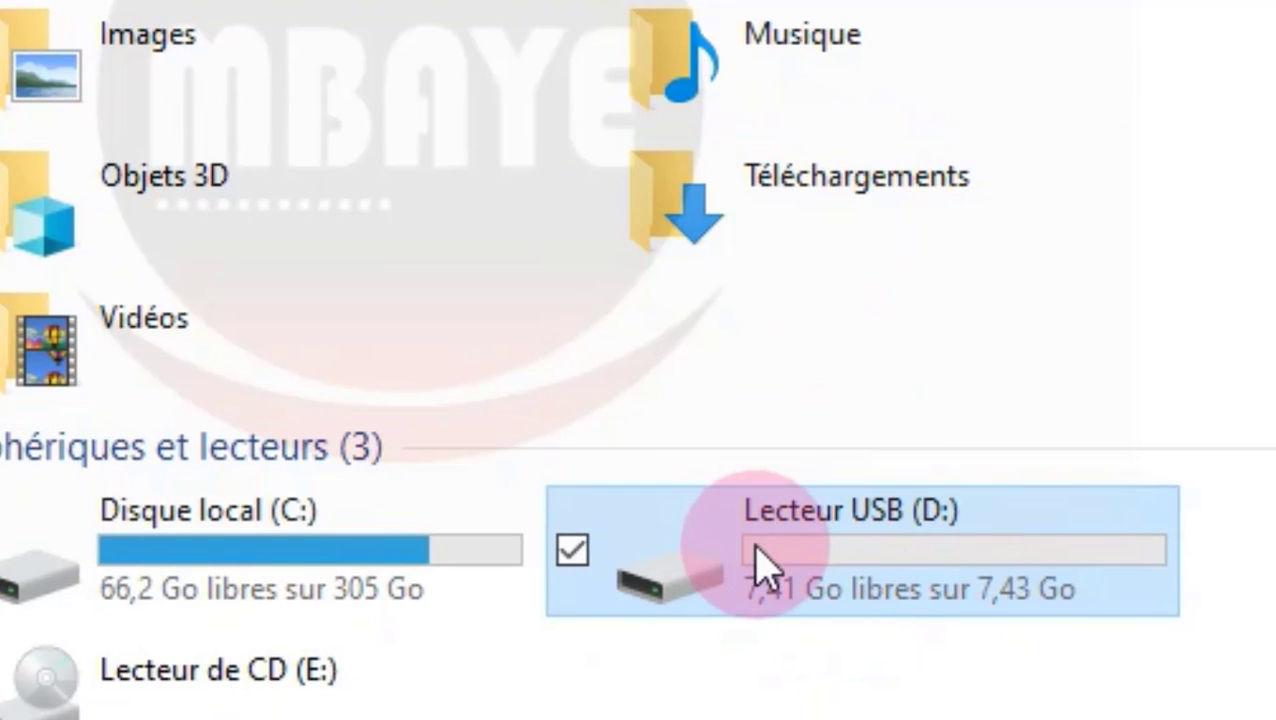
pyautogui.moveTo(757, 630)
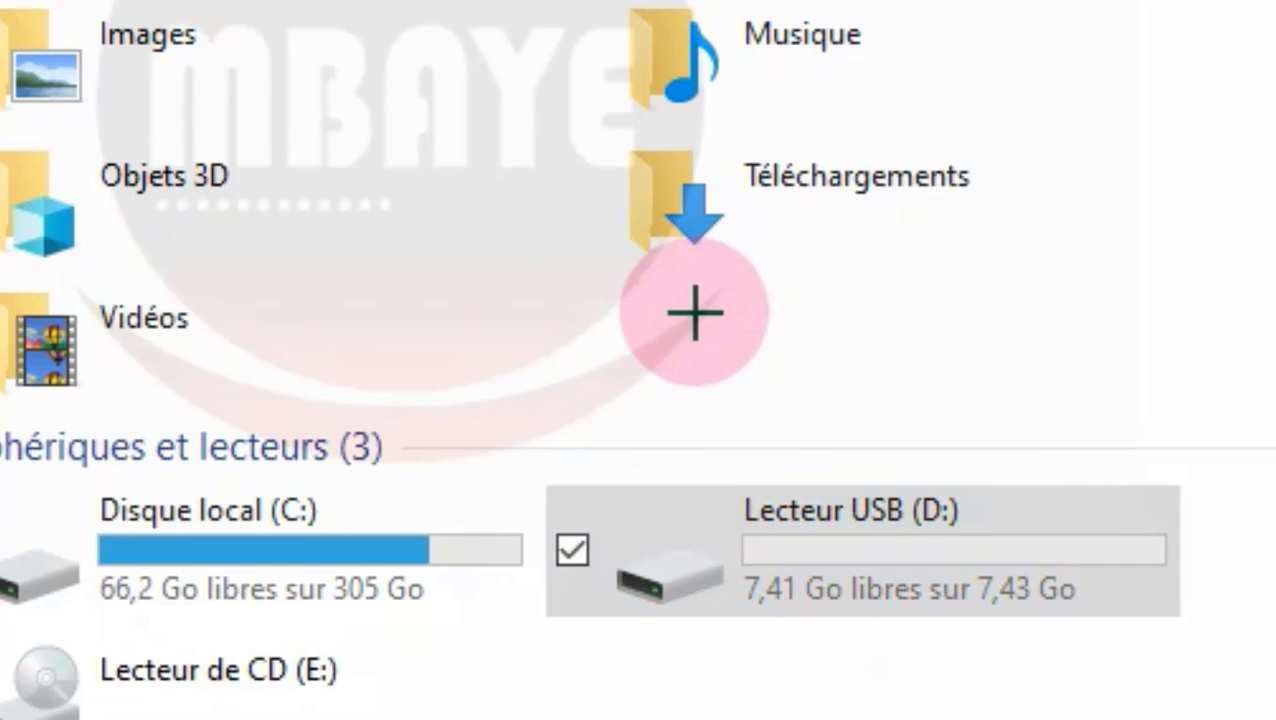
pyautogui.moveTo(530, 455)
pyautogui.mouseDown()
pyautogui.moveTo(1139, 638)
pyautogui.moveTo(1262, 669)
pyautogui.moveTo(1268, 655)
pyautogui.mouseUp()
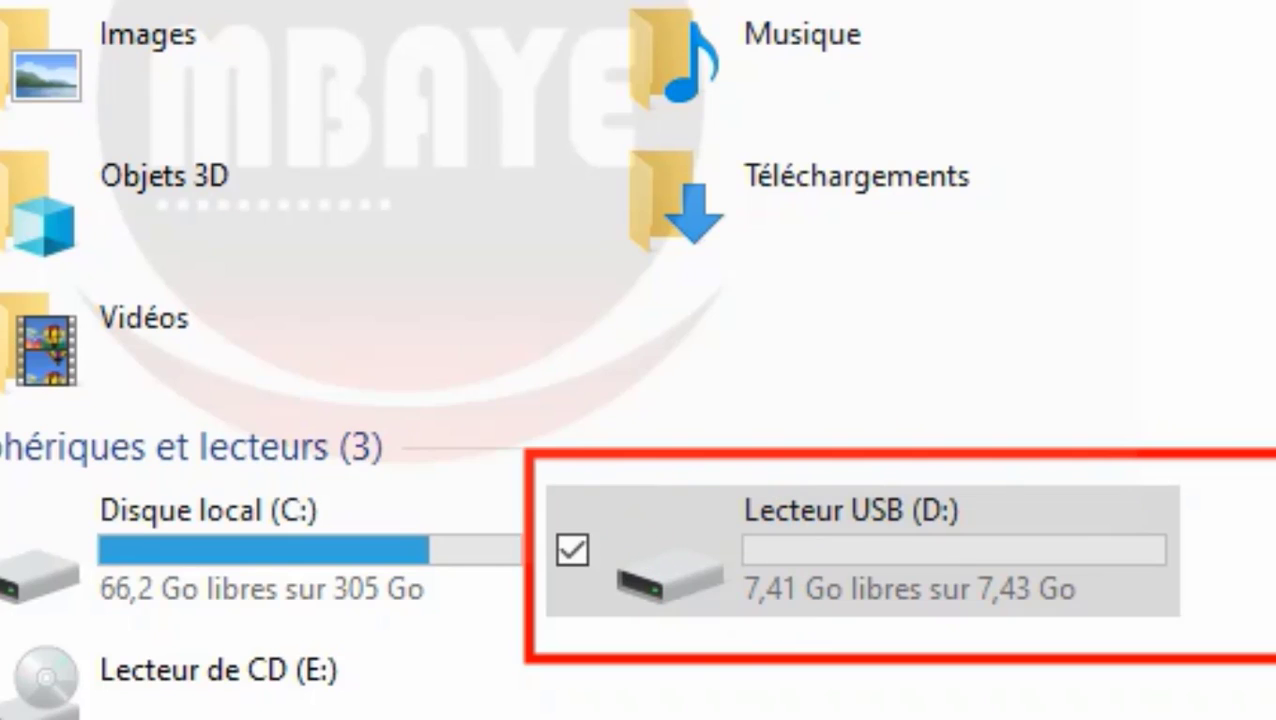
# - Give the formatted USB volume a drive letter with the DiskPart assign command
pyautogui.click(860, 550)
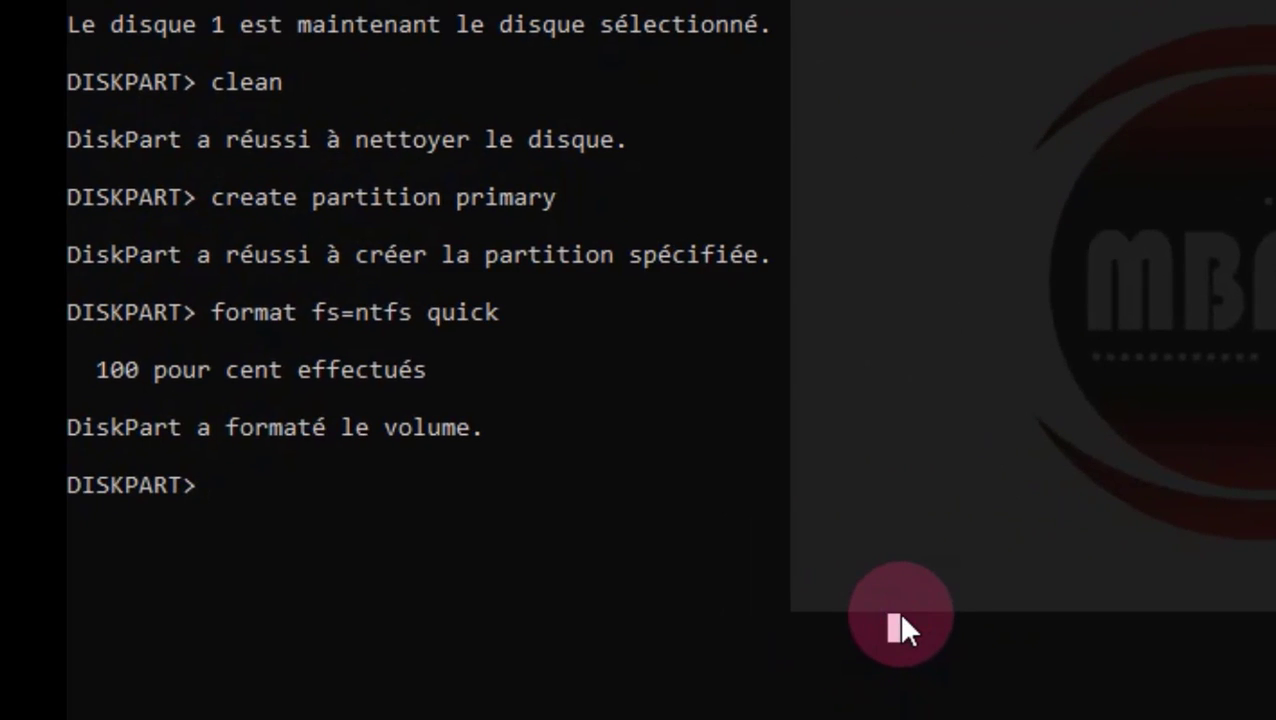
pyautogui.write('assign')
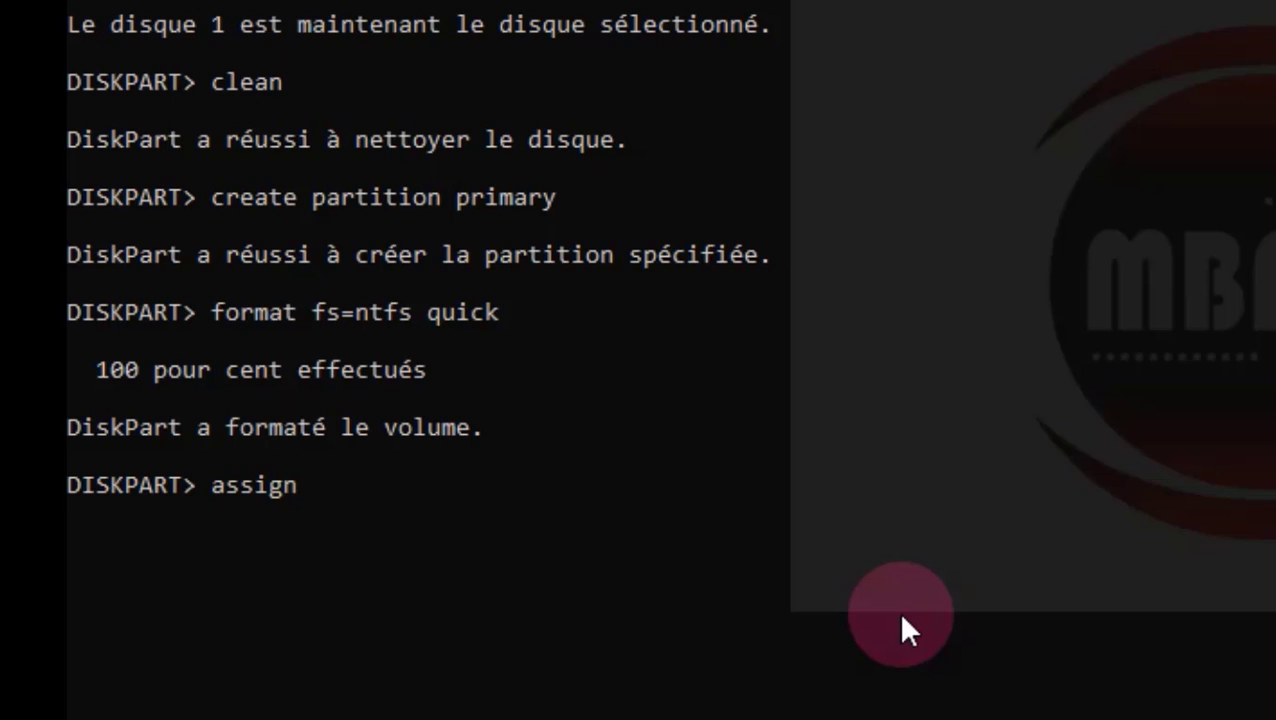
pyautogui.press('Return')
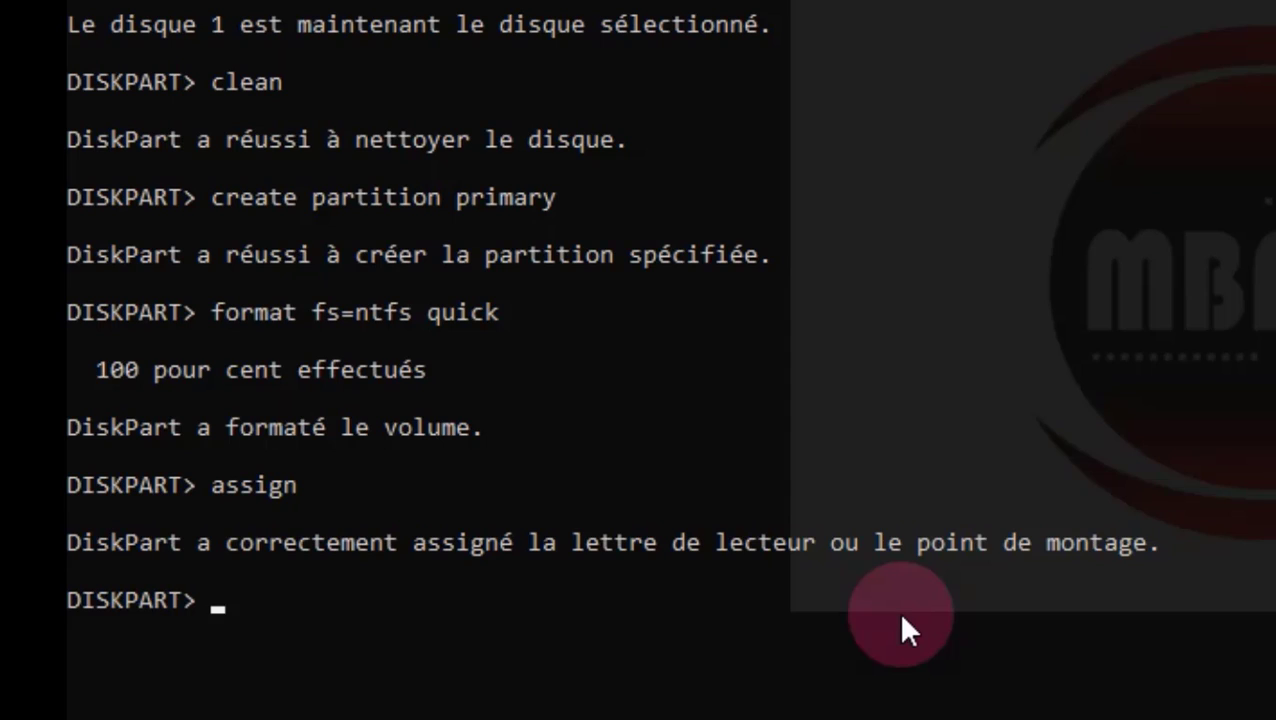
# - Leave DiskPart with exit and close the Command Prompt with a second exit
pyautogui.write('exit')
pyautogui.press('Return')
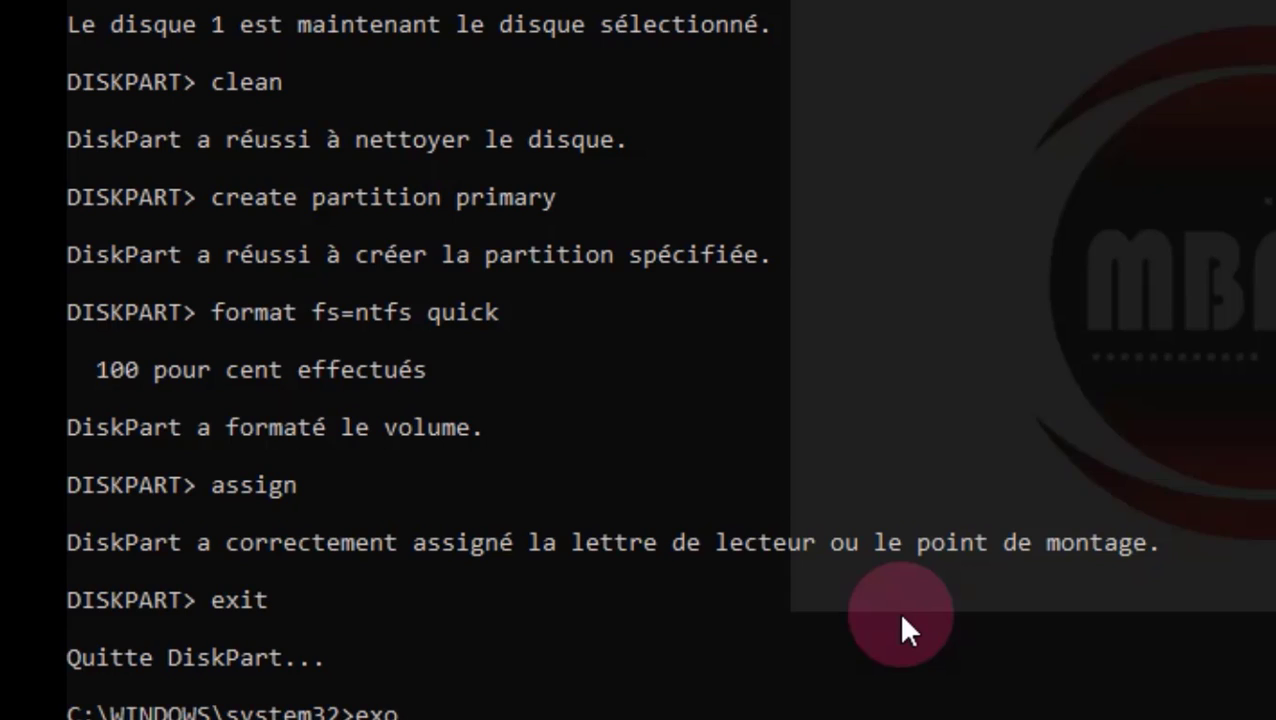
pyautogui.write('exit')
pyautogui.press('Return')
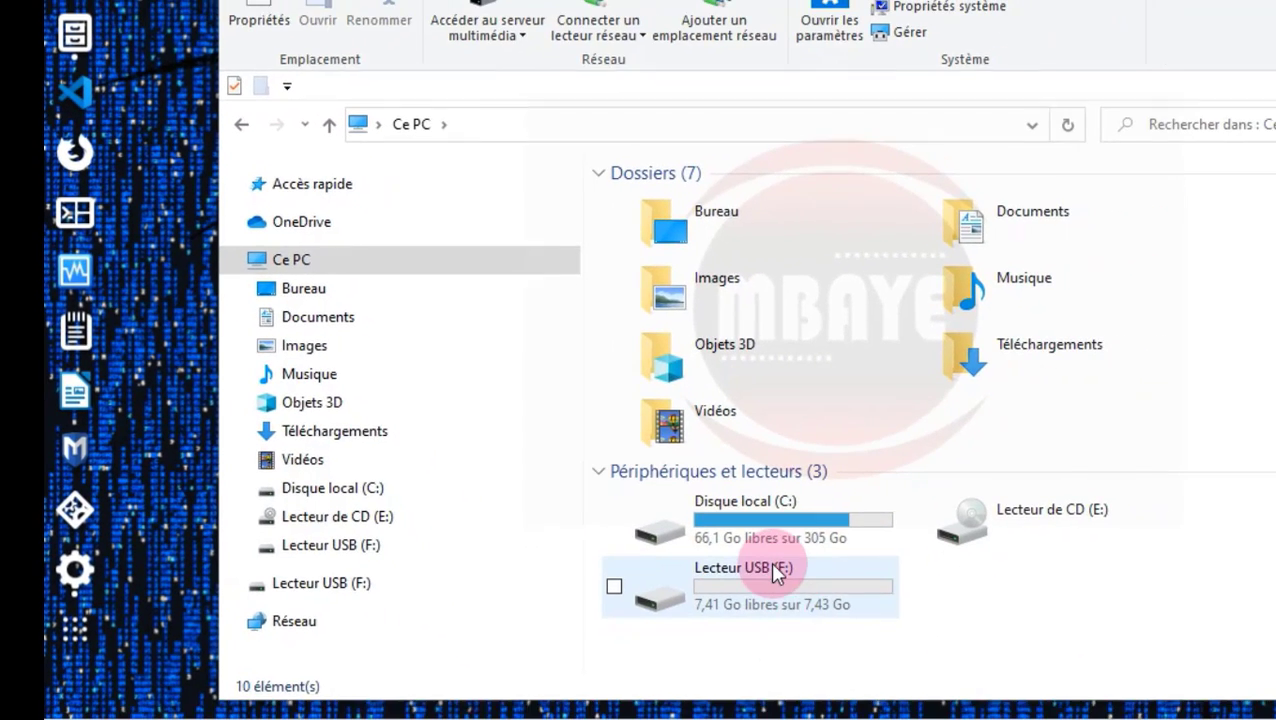
# - Open the USB drive (F:) in File Explorer to check its contents, and return to Ce PC
pyautogui.doubleClick(772, 568)
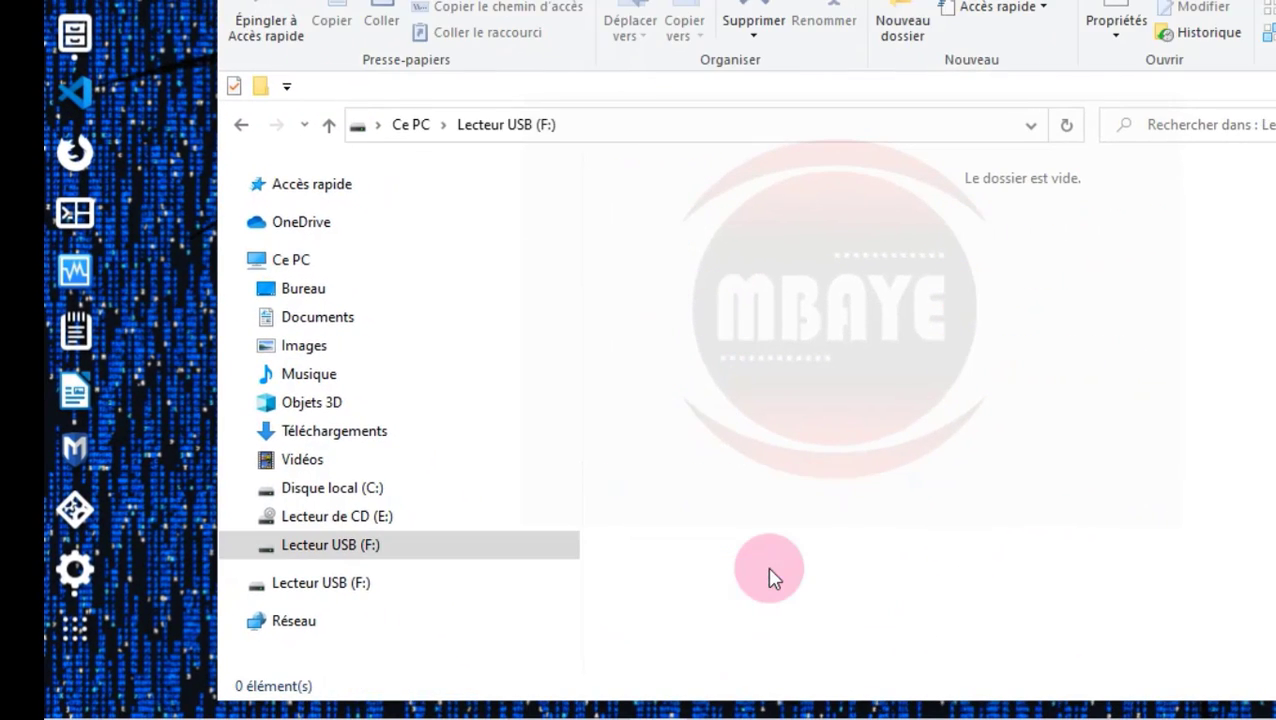
pyautogui.click(250, 125)
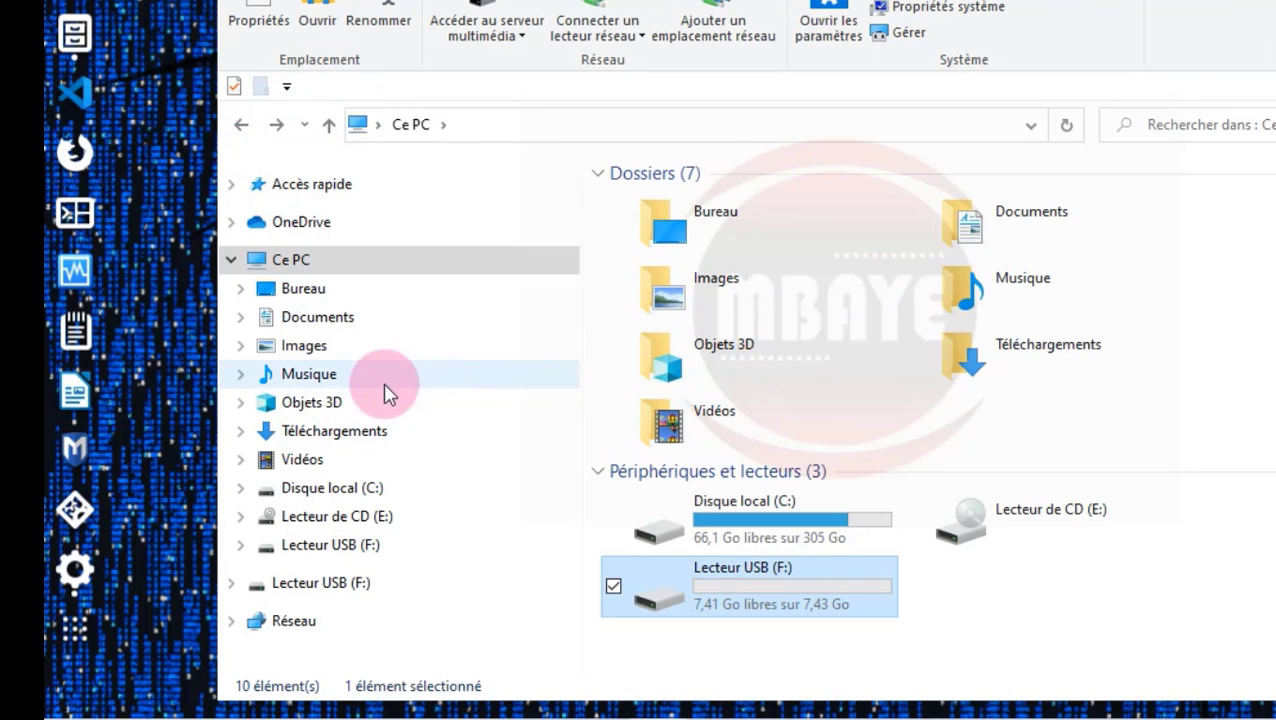
# - Copy g.png from the Images folder to the USB drive (F:) and return to Ce PC
pyautogui.click(305, 347)
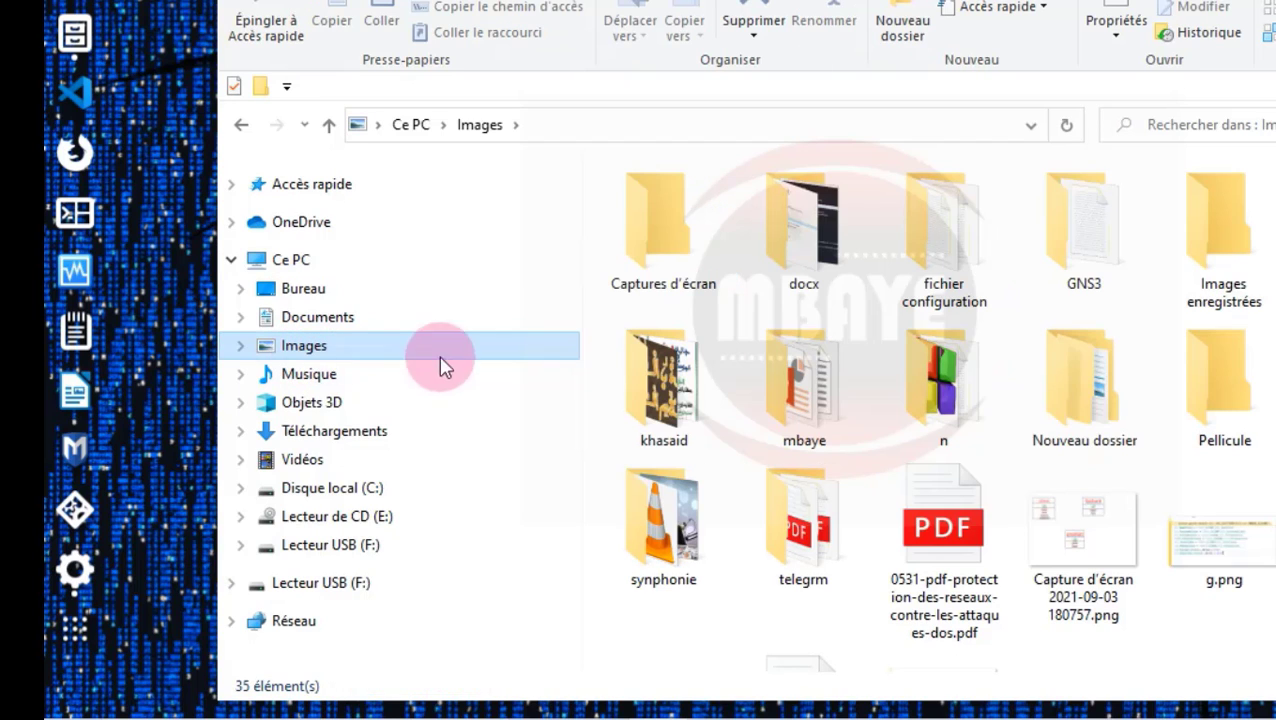
pyautogui.click(1230, 536)
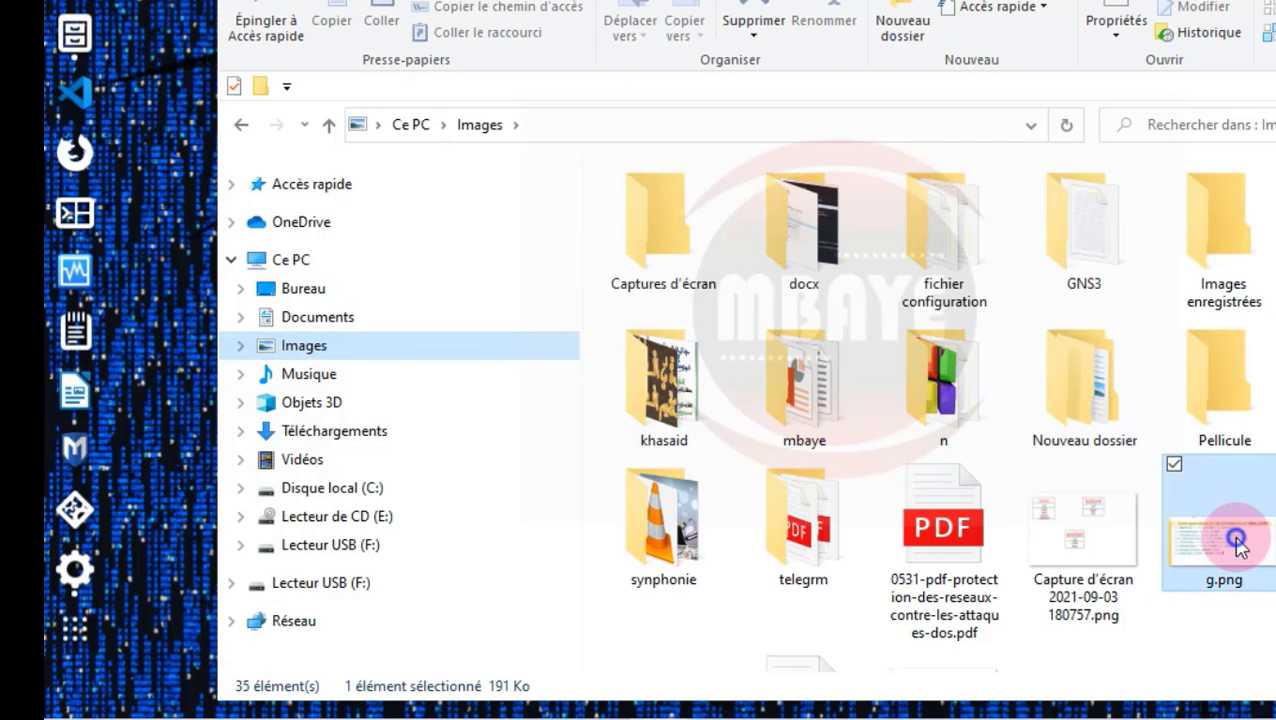
pyautogui.rightClick(1232, 535)
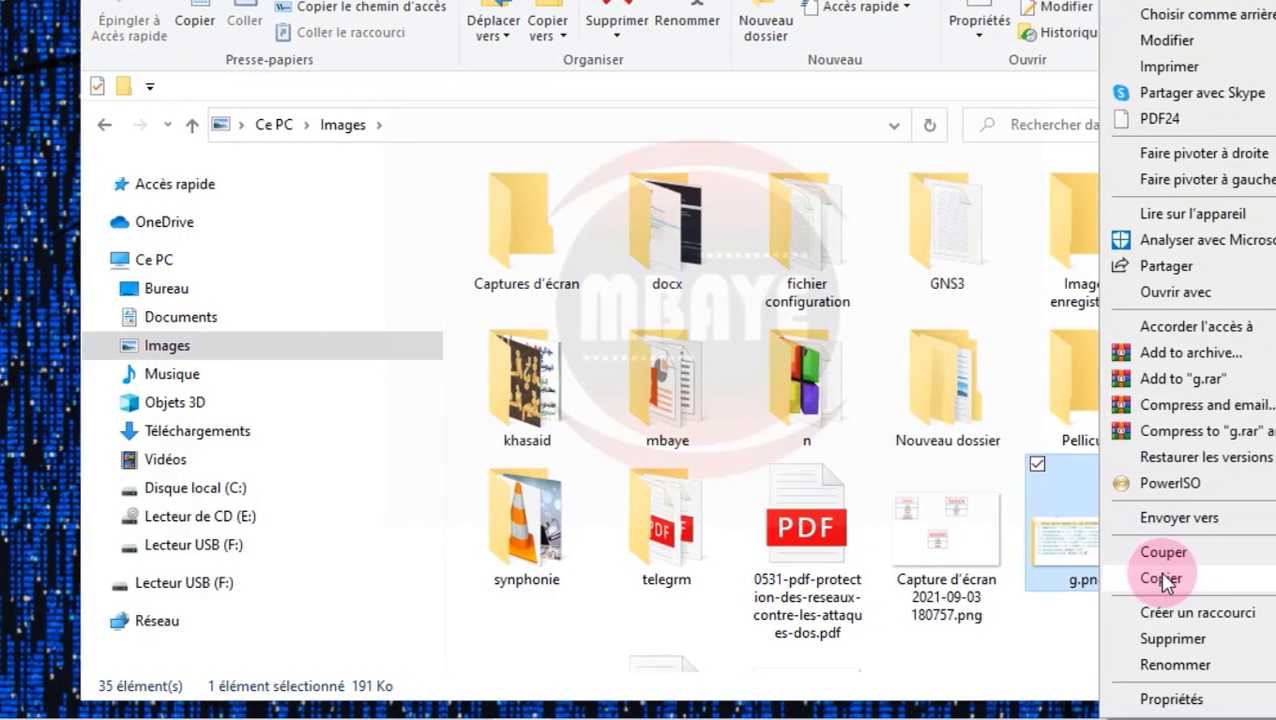
pyautogui.click(1245, 578)
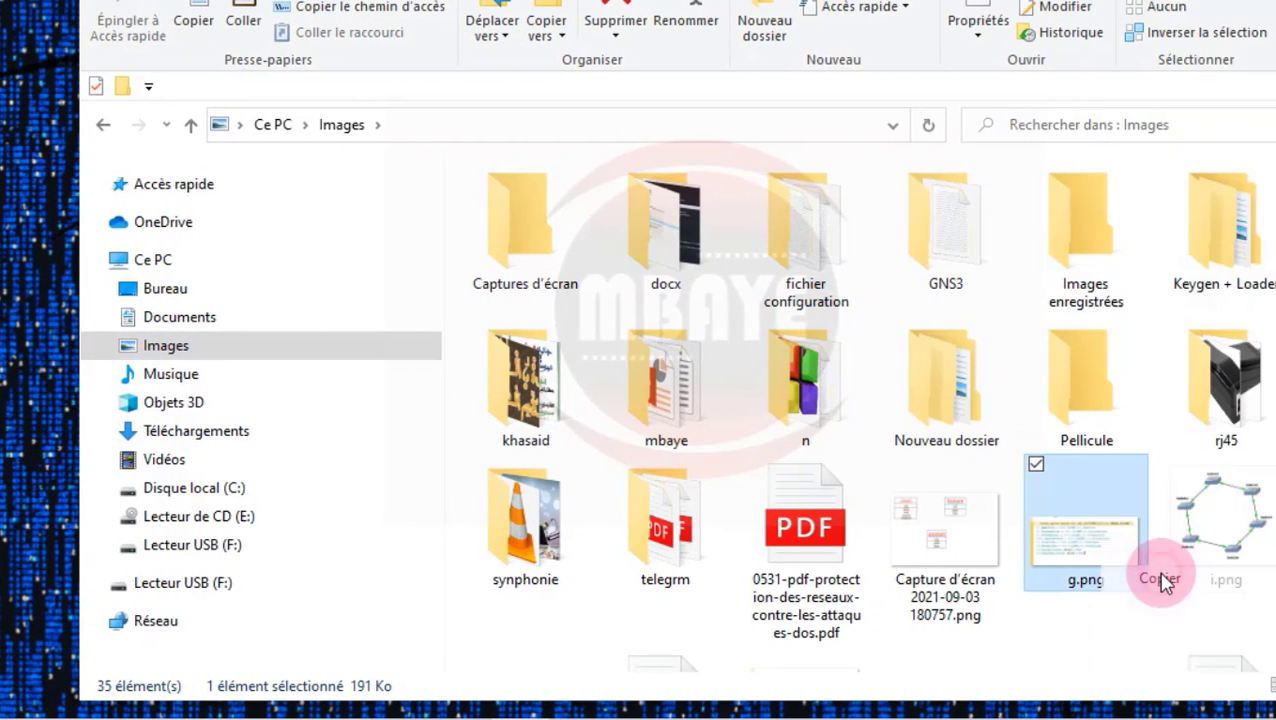
pyautogui.click(203, 550)
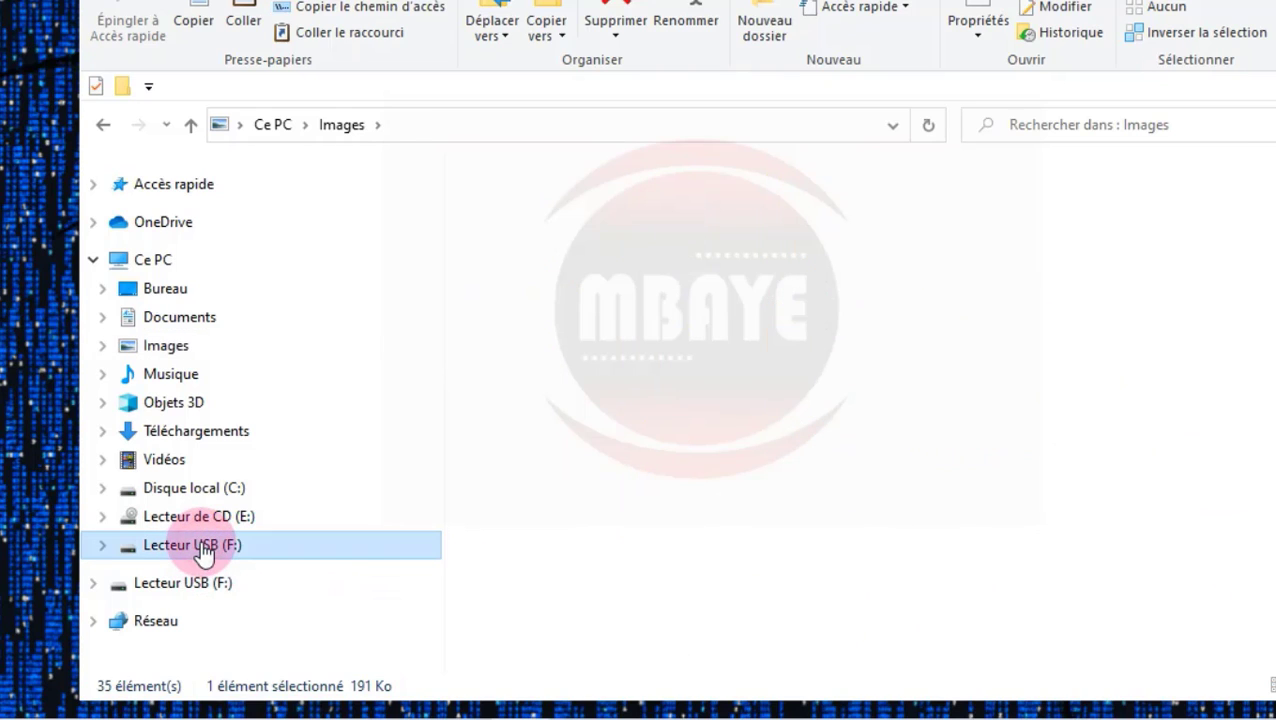
pyautogui.rightClick(732, 361)
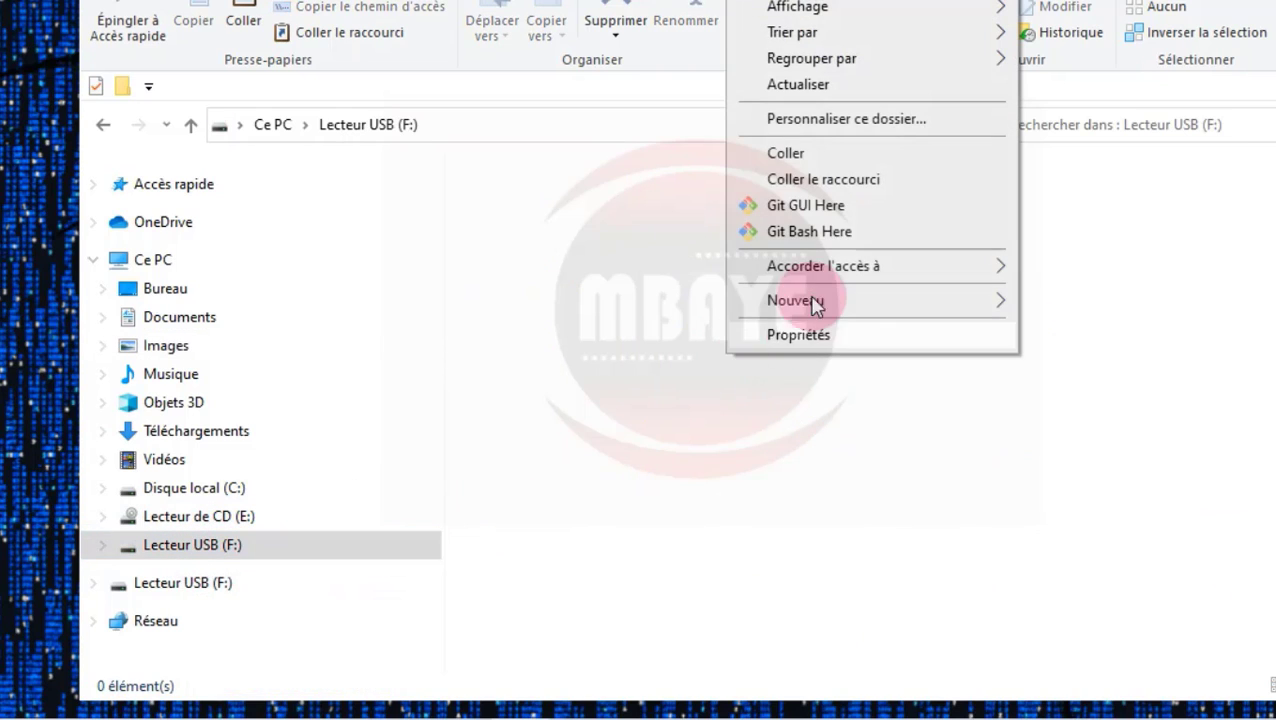
pyautogui.click(811, 155)
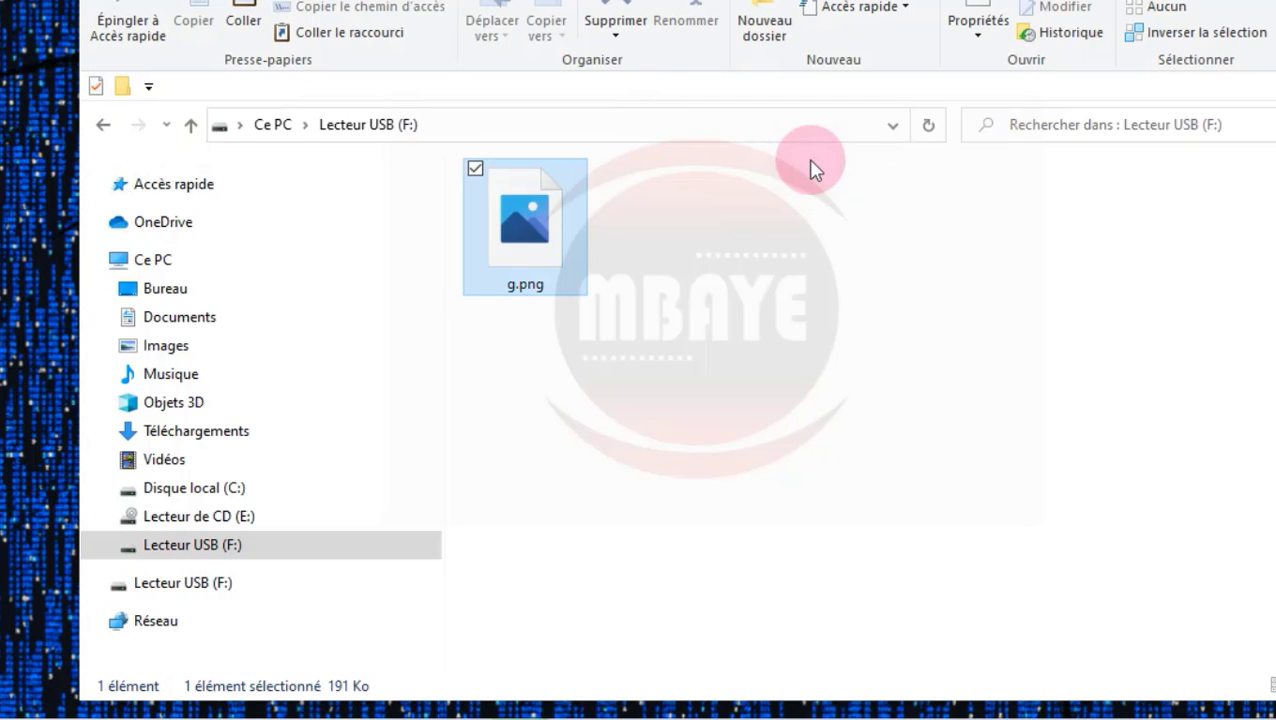
pyautogui.click(668, 362)
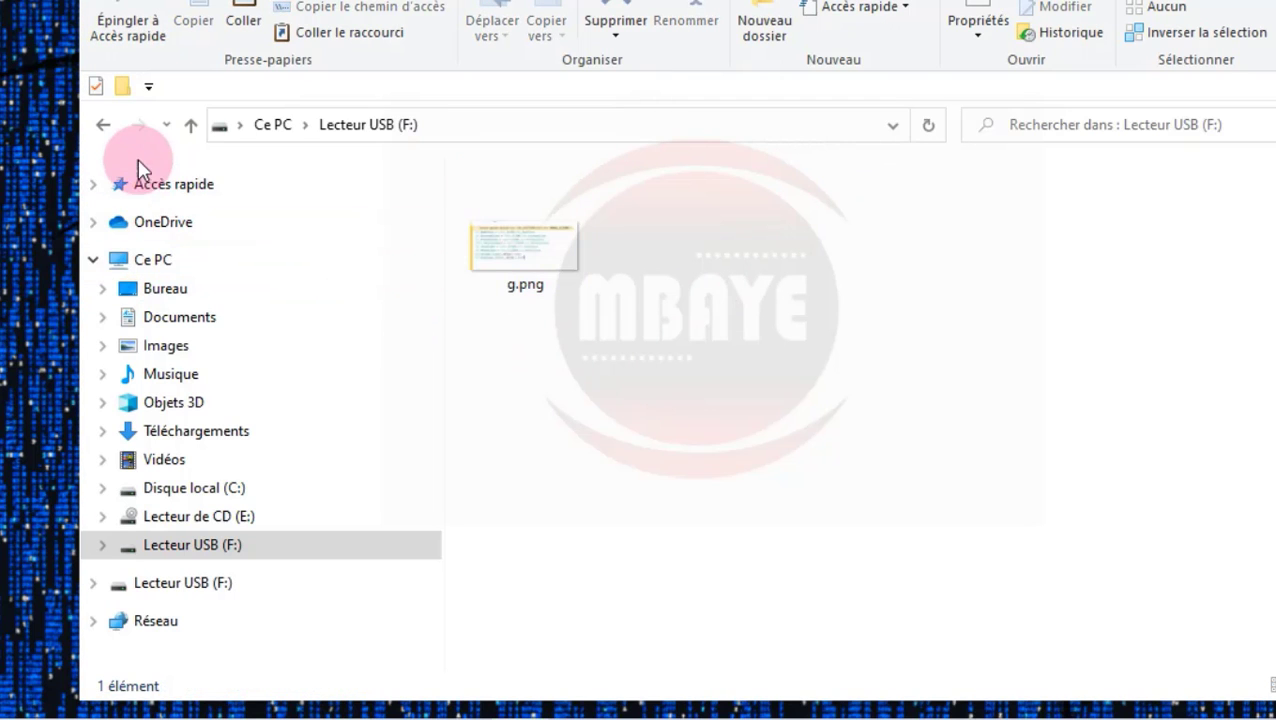
pyautogui.click(104, 126)
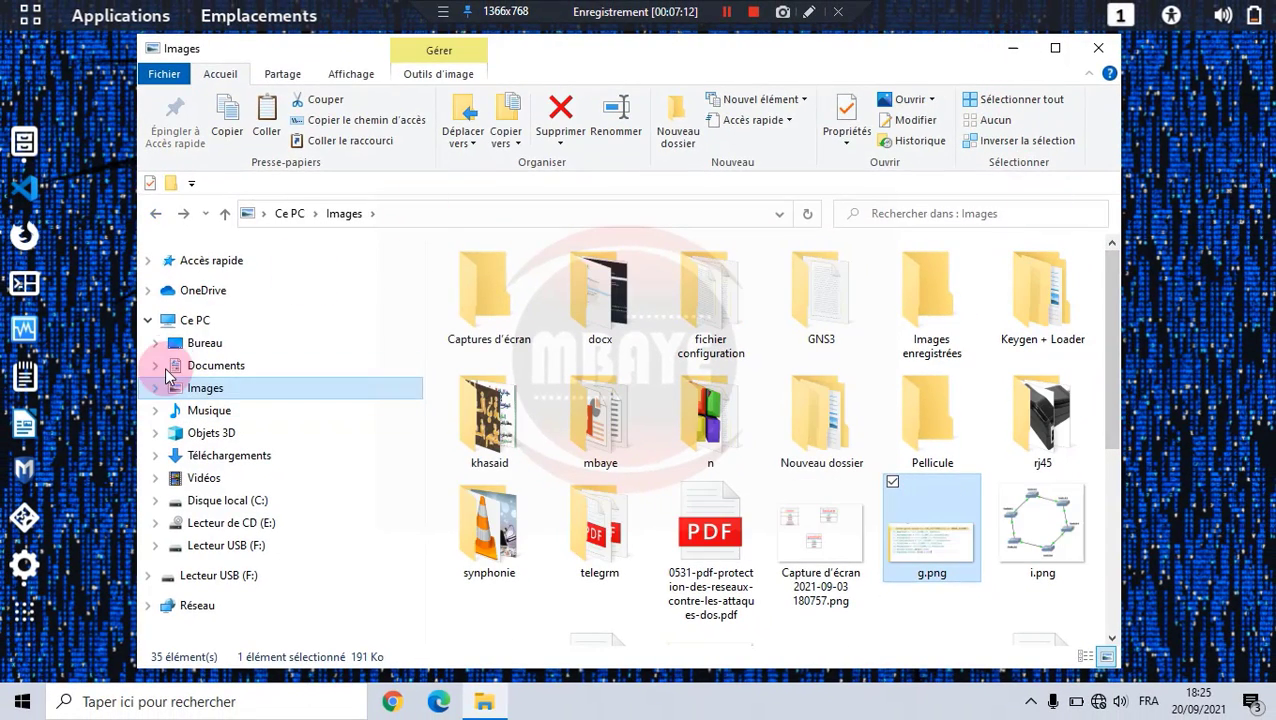
pyautogui.click(178, 321)
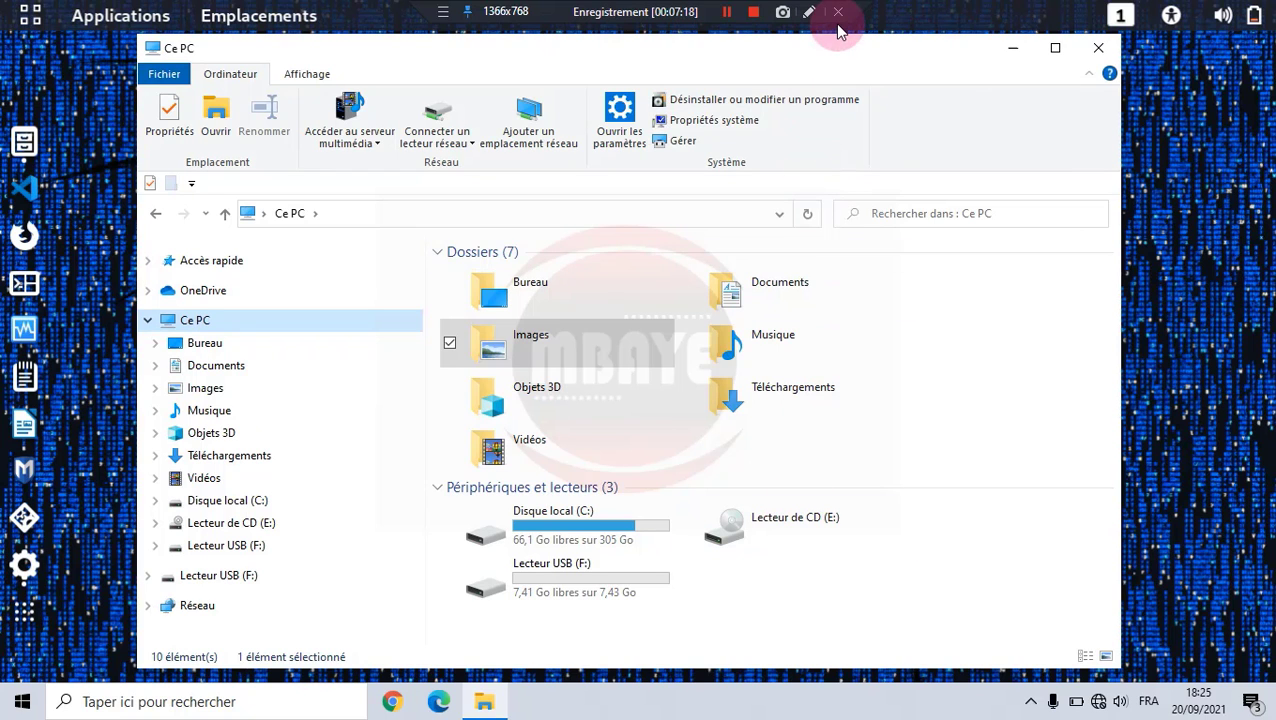
pyautogui.click(753, 12)
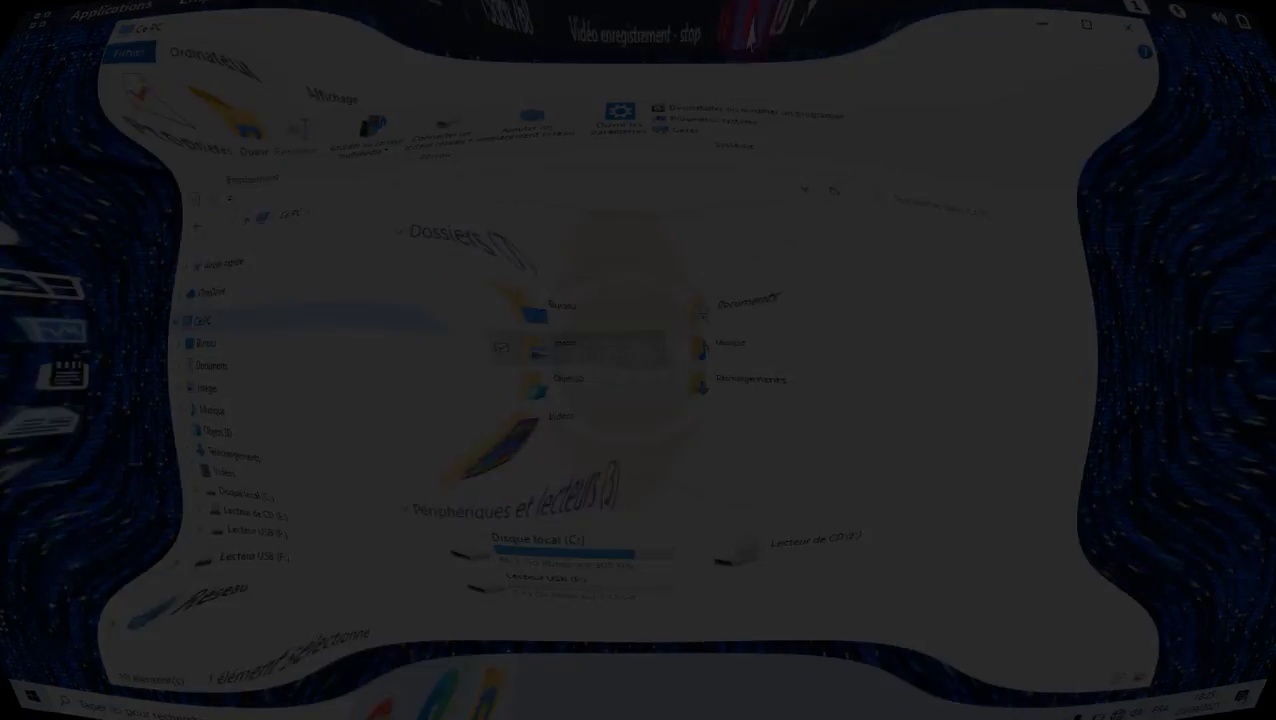